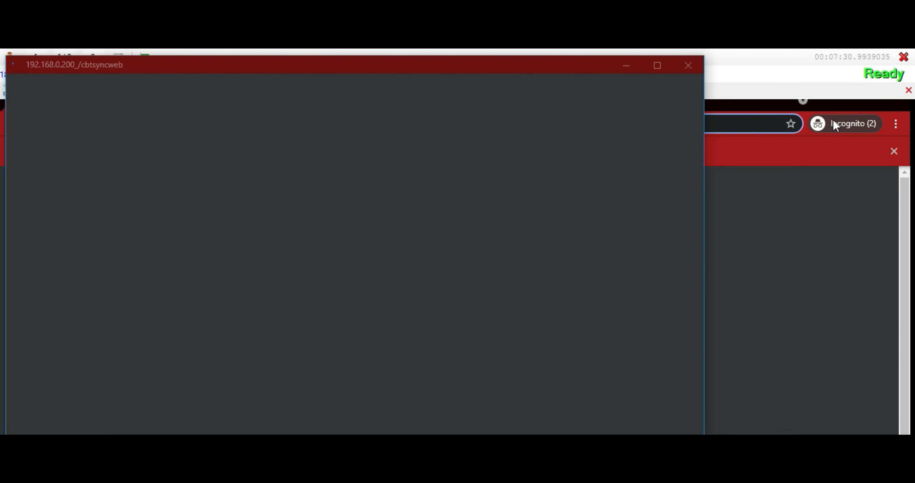
Dismiss the popup and close Chrome's Incognito browsing window
click(688, 65)
click(831, 128)
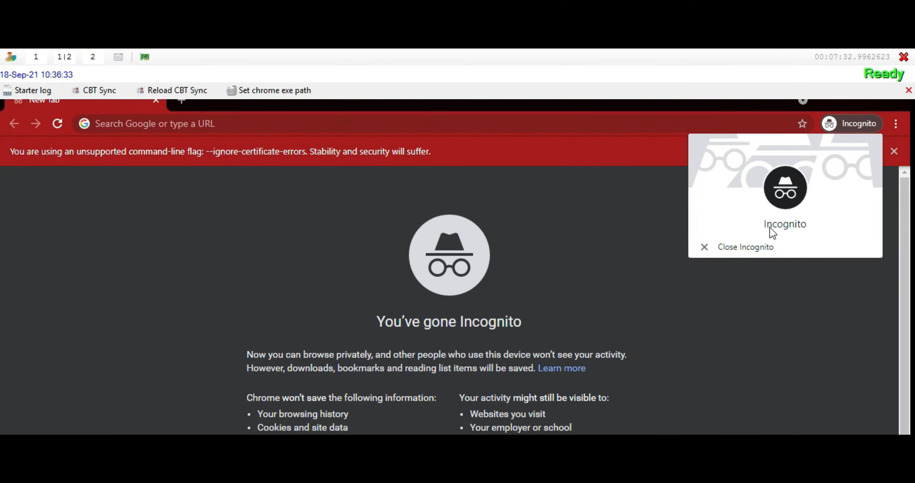
click(726, 248)
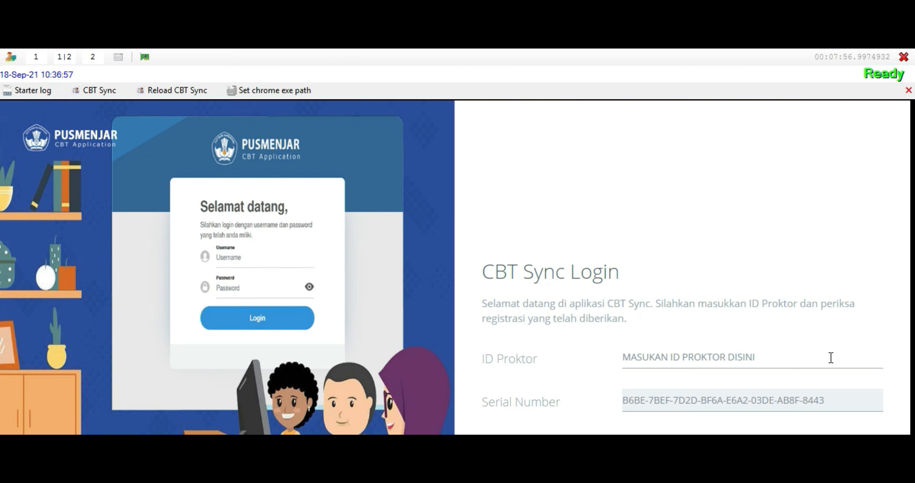
Zoom the CBT Sync login page out to 75% and clear the ID Proktor placeholder
key(ctrl+minus)
key(ctrl+minus)
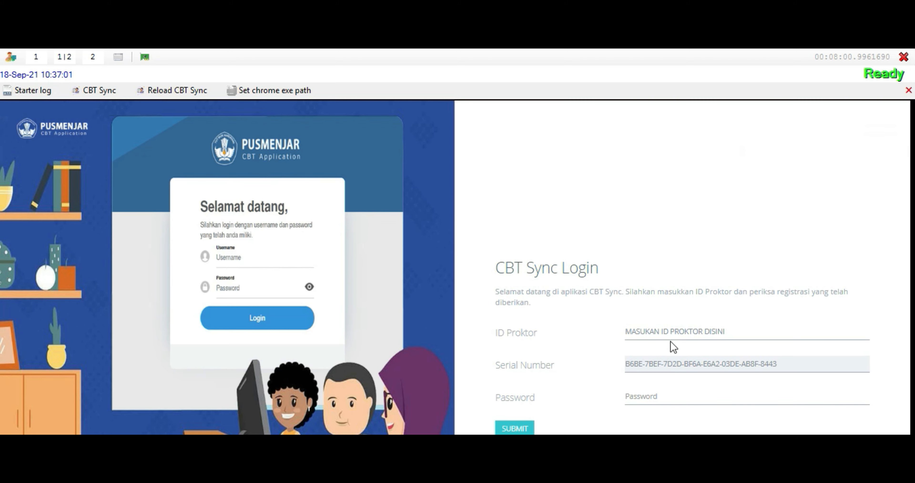
drag(727, 333, 579, 339)
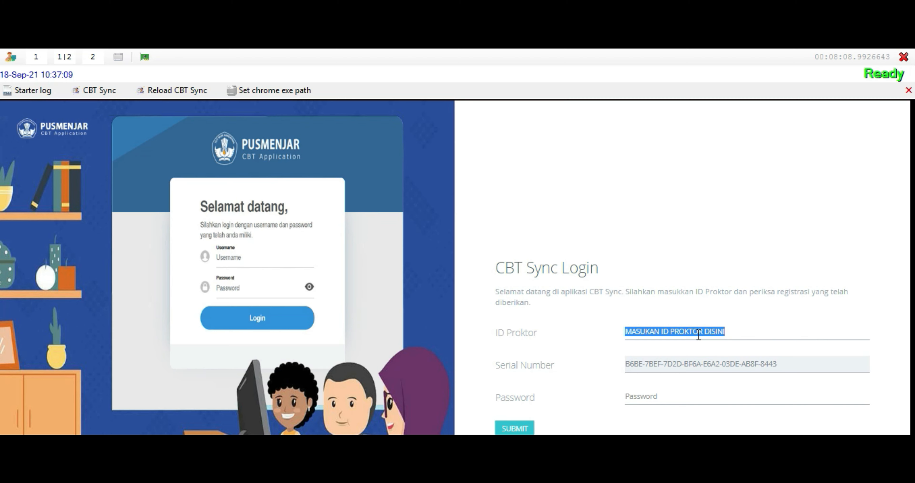
key(BackSpace)
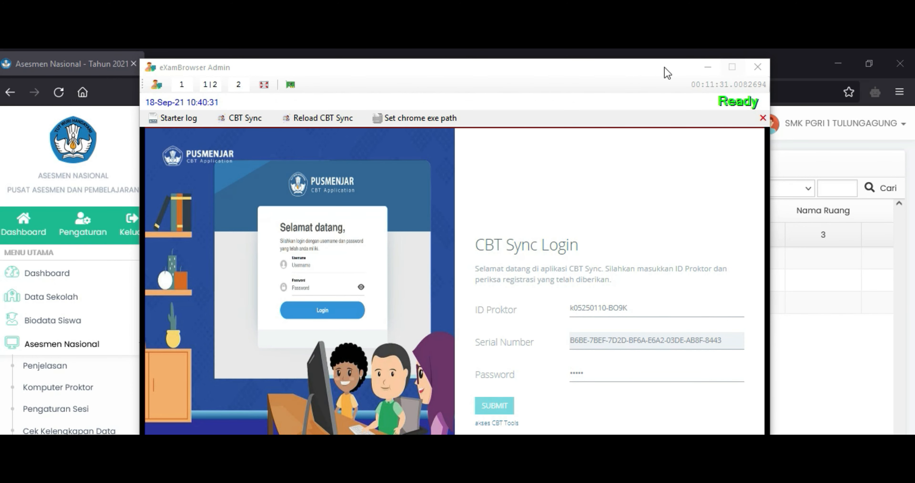
Move the CBT Sync window aside, minimize the browser, close Message Center and maximize CBT Sync
drag(629, 71, 598, 172)
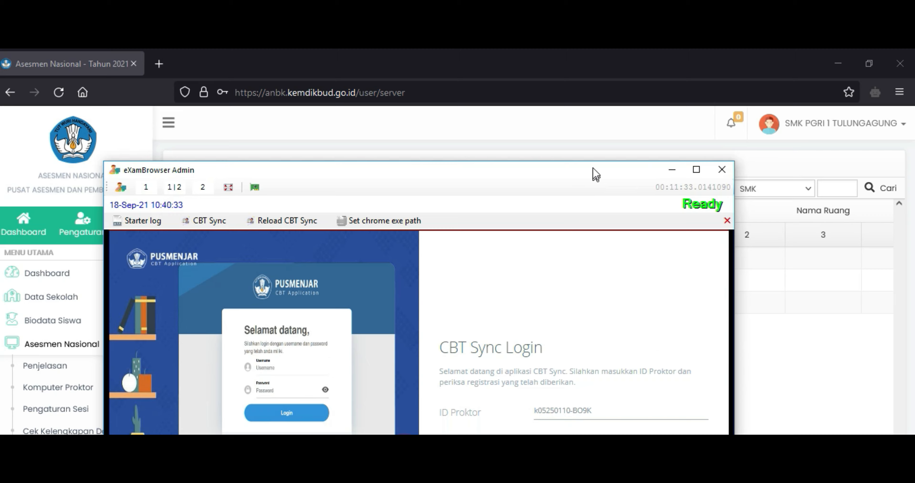
click(837, 64)
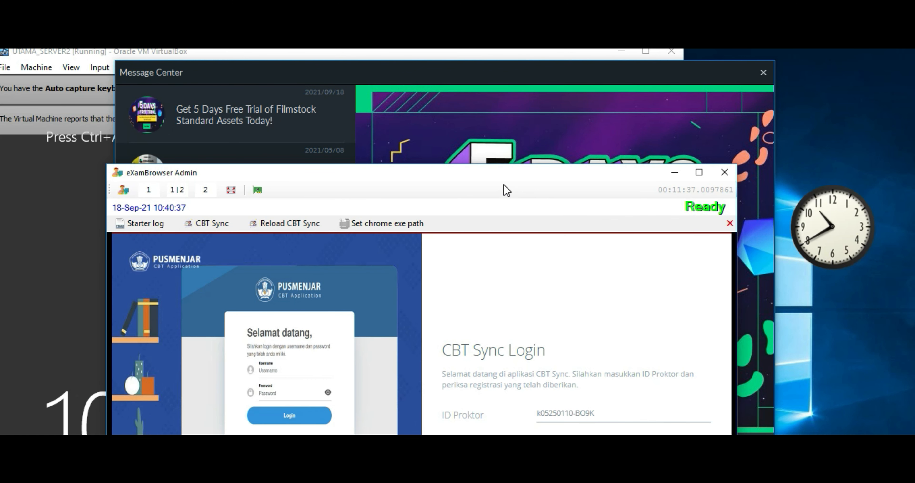
drag(517, 183, 525, 292)
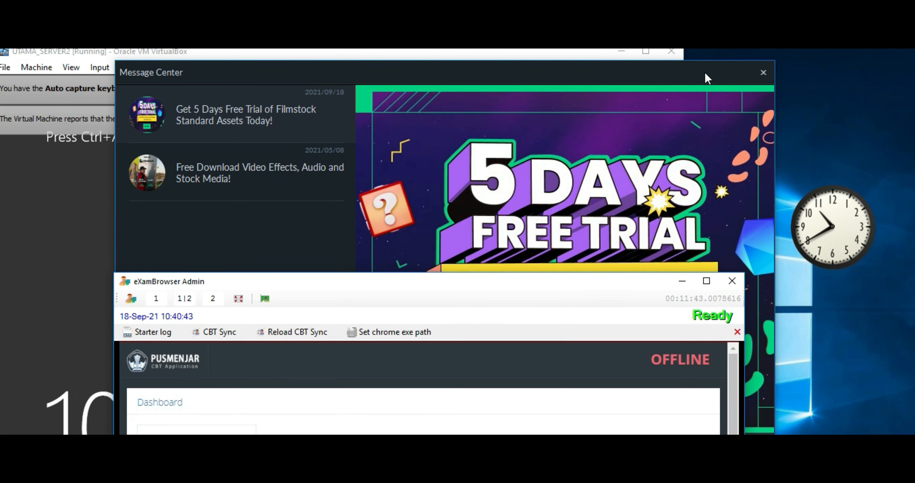
click(763, 72)
click(382, 78)
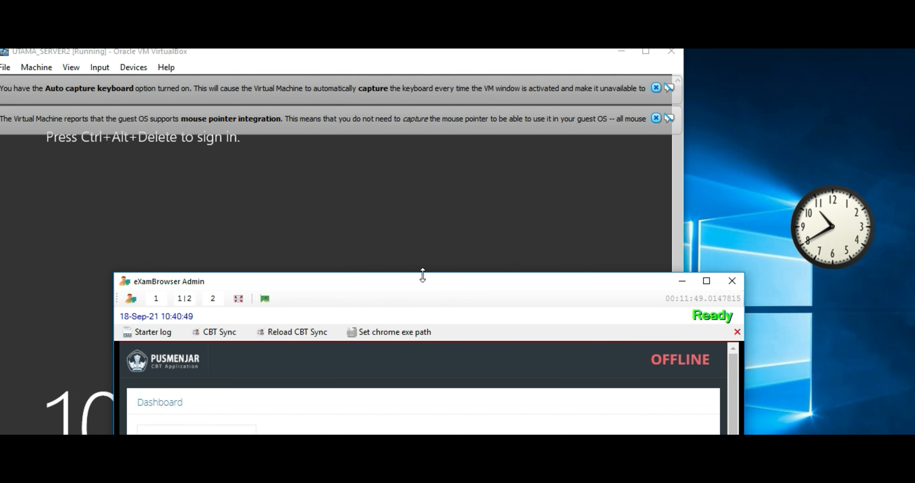
click(706, 280)
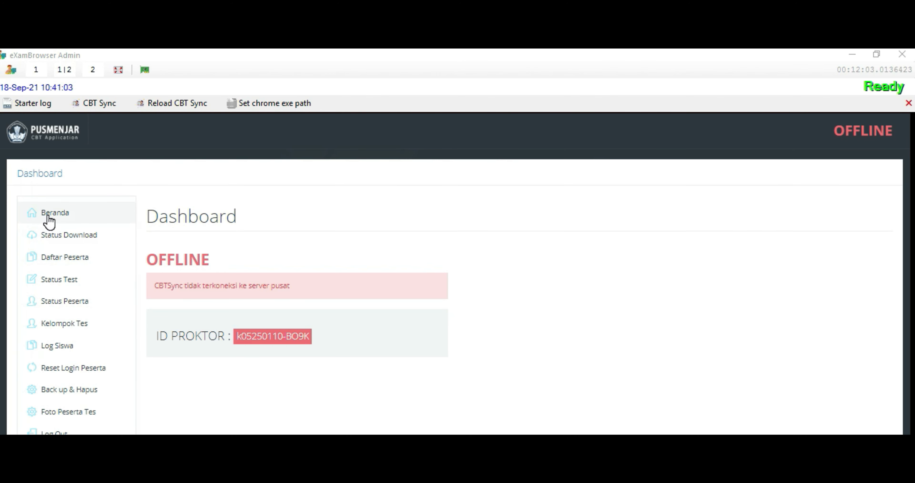
Log out of the OFFLINE session and log back in so the dashboard reports AKTIF
click(57, 431)
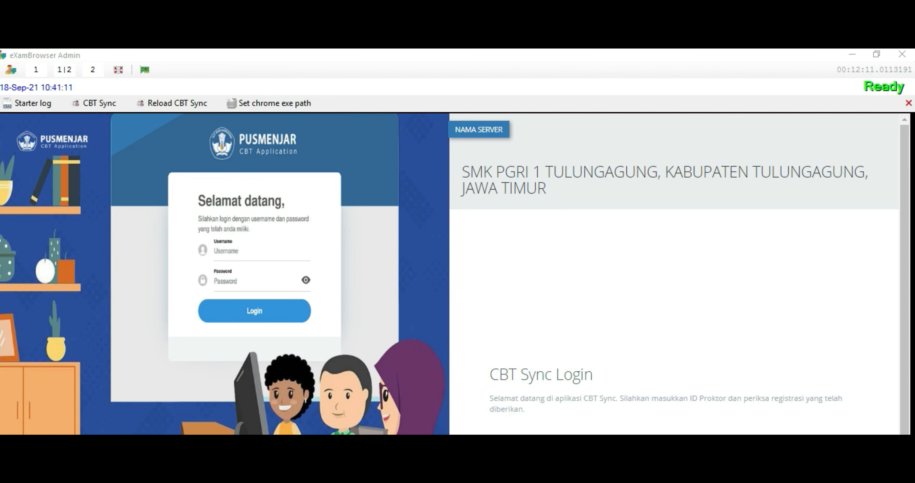
scroll(585, 383, down, 2)
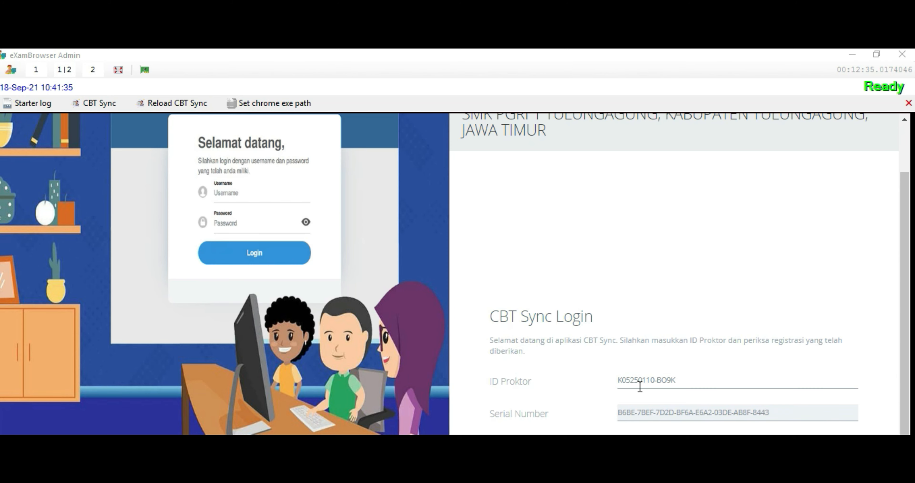
key(Return)
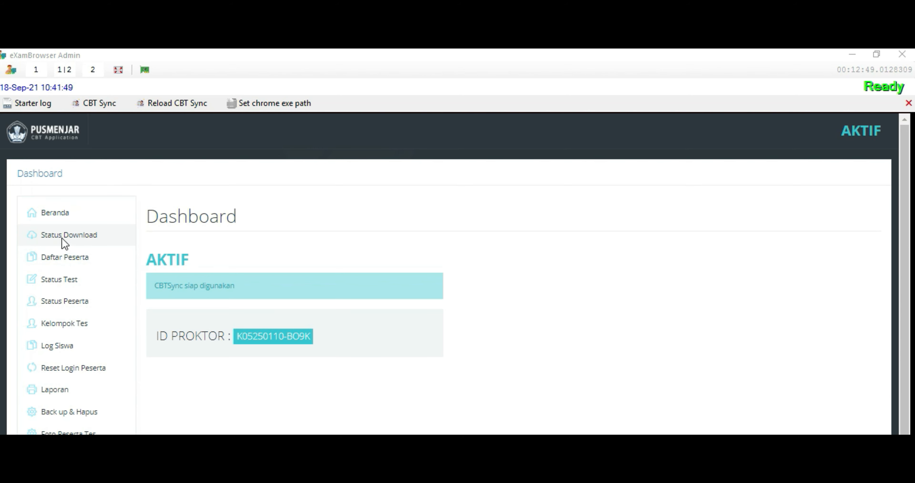
Check the Status Download page, then run a backup from the Back up & Hapus page
click(64, 244)
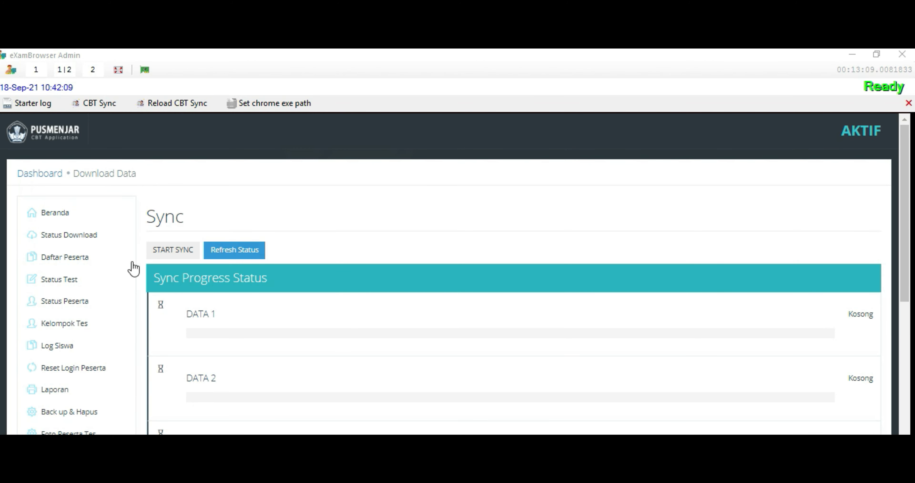
scroll(88, 341, down, 2)
scroll(67, 287, down, 2)
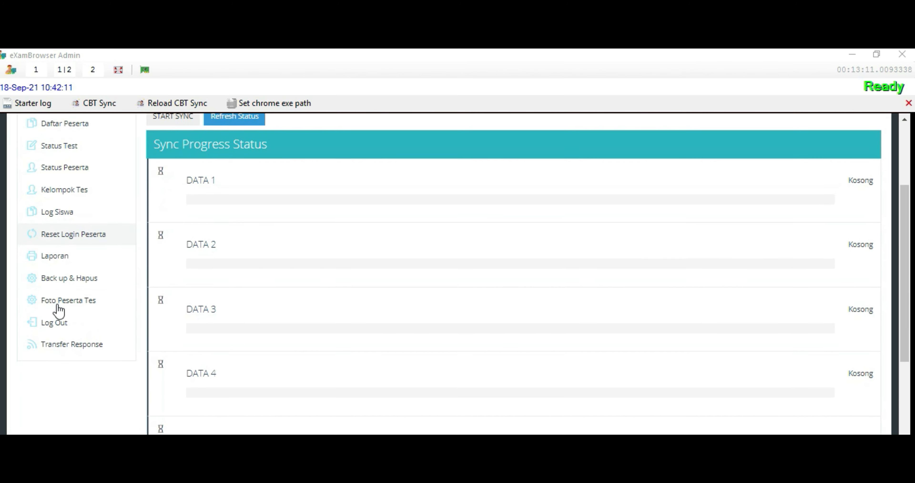
click(73, 281)
click(160, 250)
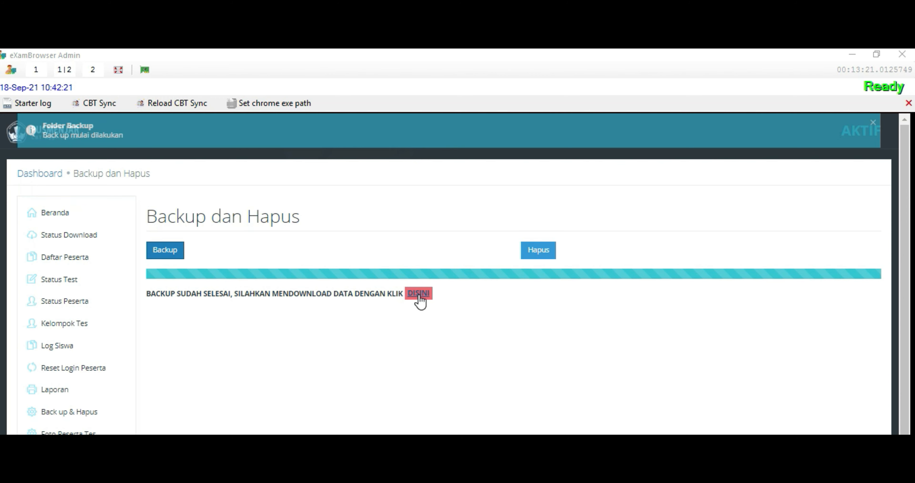
Download the finished backup, delete all data with confirmation, and open Transfer Response settings
click(419, 300)
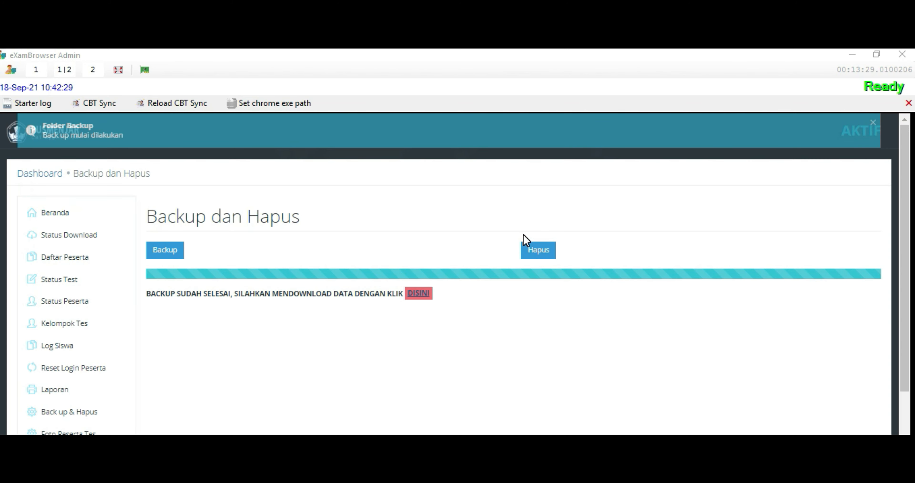
click(537, 250)
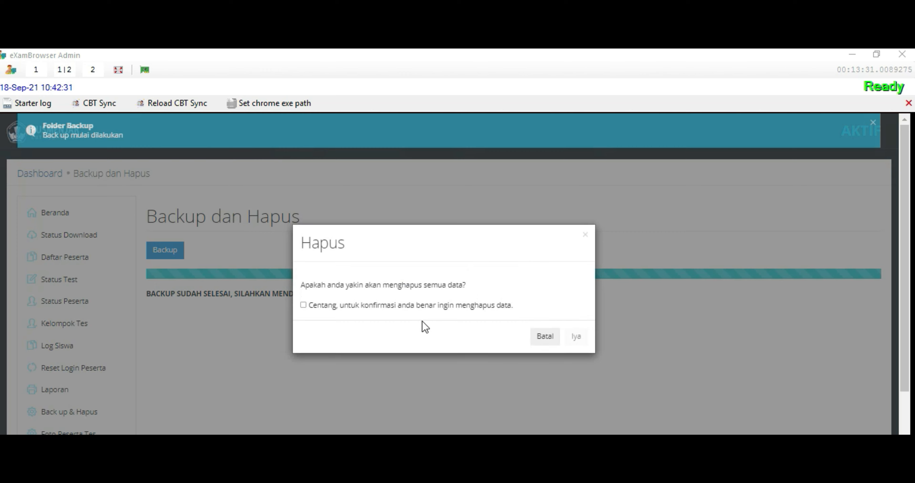
click(304, 305)
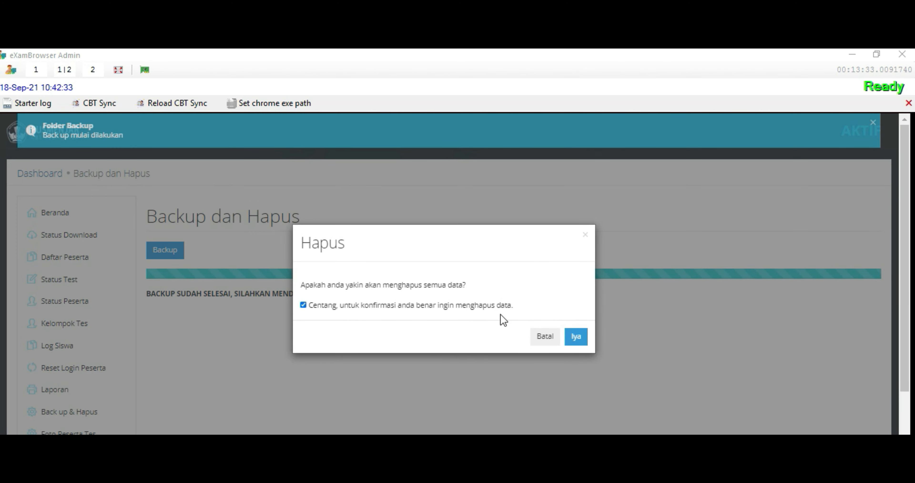
click(577, 336)
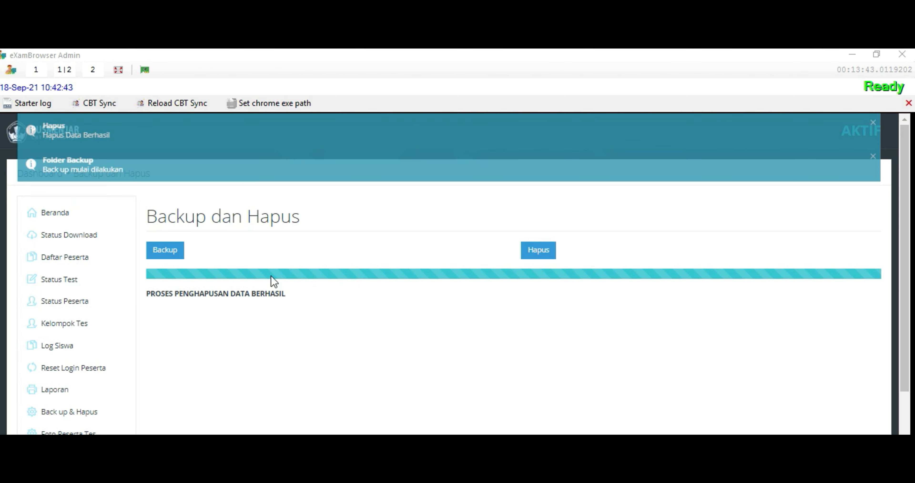
scroll(67, 363, down, 2)
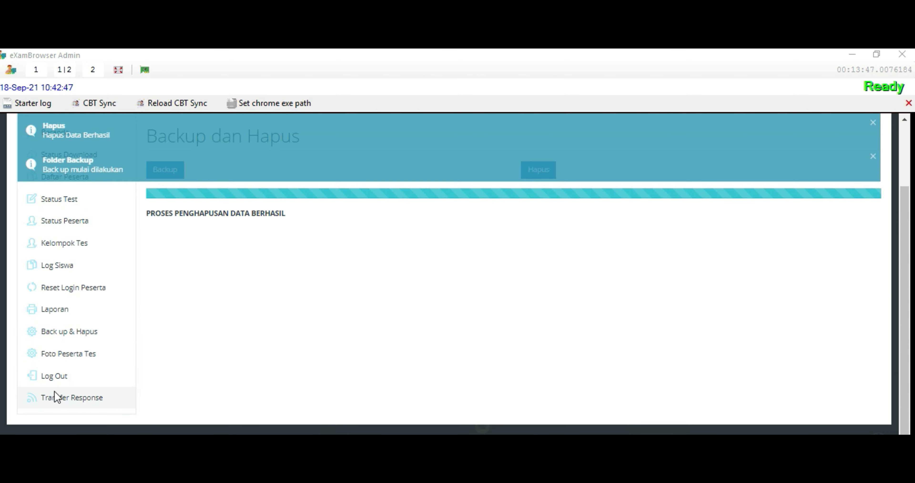
click(80, 403)
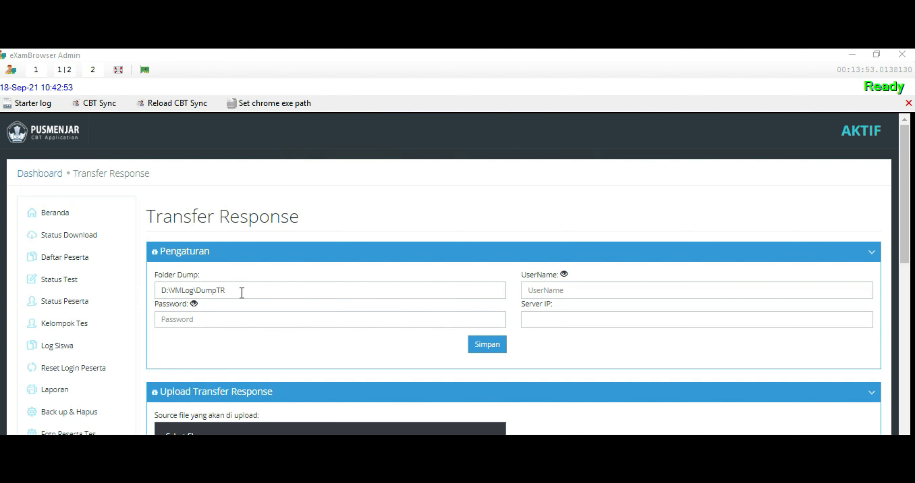
Enter the server IP 192.168.0.20 in the IP field and select it for copying
drag(240, 292, 158, 294)
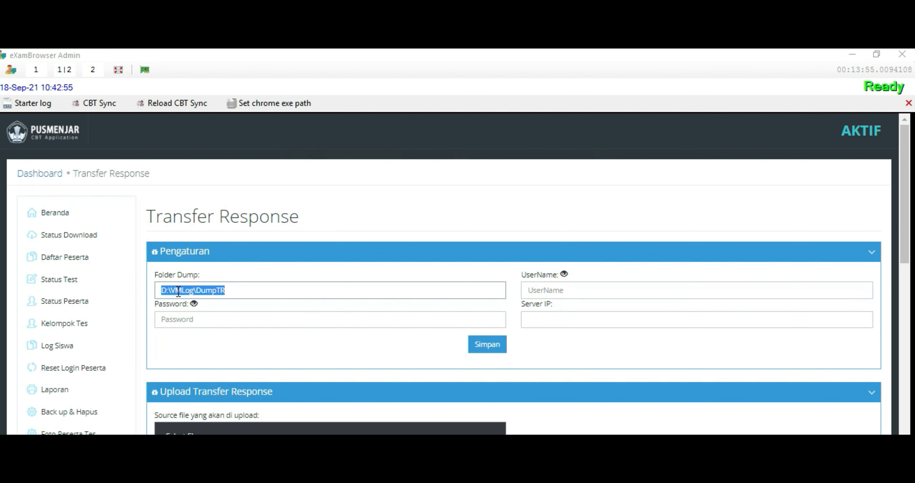
click(534, 316)
text(192.168.0)
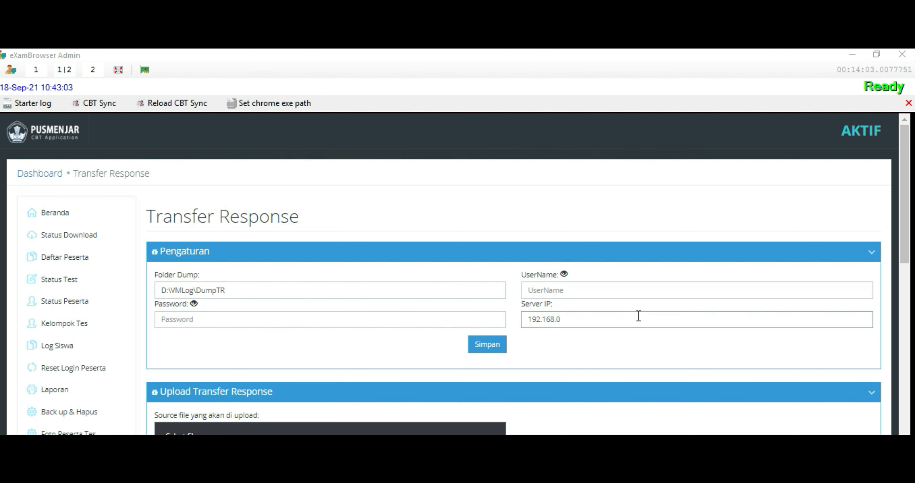
text(.20)
drag(581, 321, 504, 320)
key(ctrl+c)
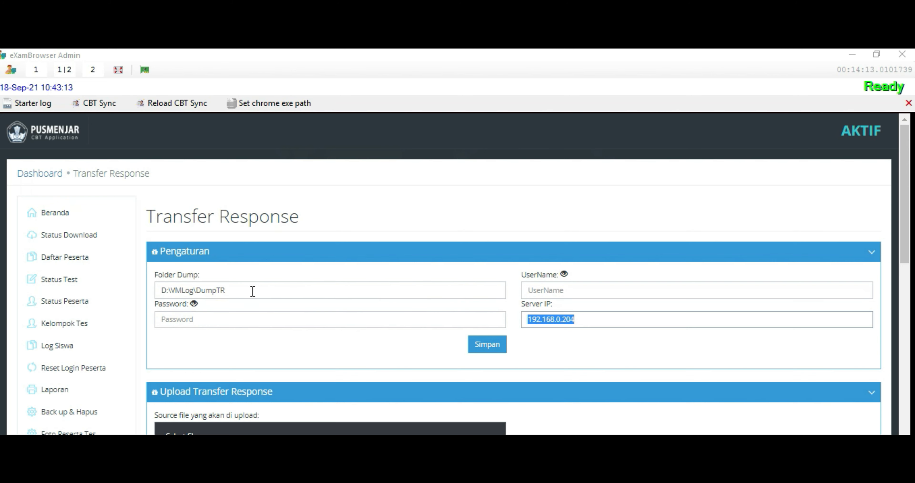
Rewrite the Folder Dump path as http:\\192.168.0.204\TrasferResponse
drag(252, 290, 159, 280)
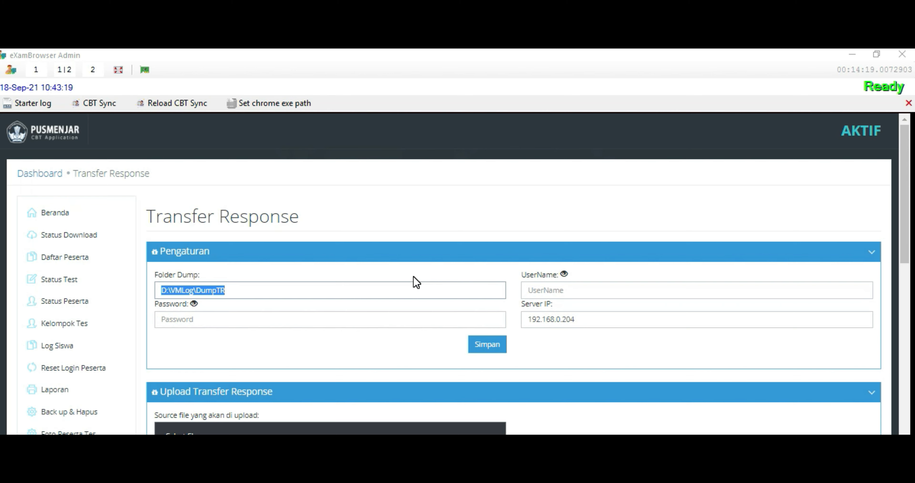
text(HTTP)
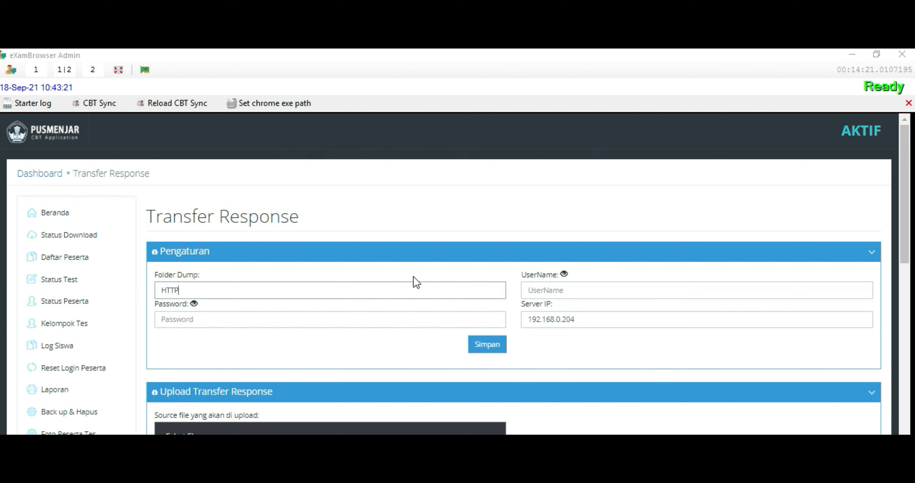
text(:)
key(ctrl+v)
key(Home)
key(Delete)
key(Delete)
key(Delete)
key(Delete)
key(Delete)
text(http)
text(\\)
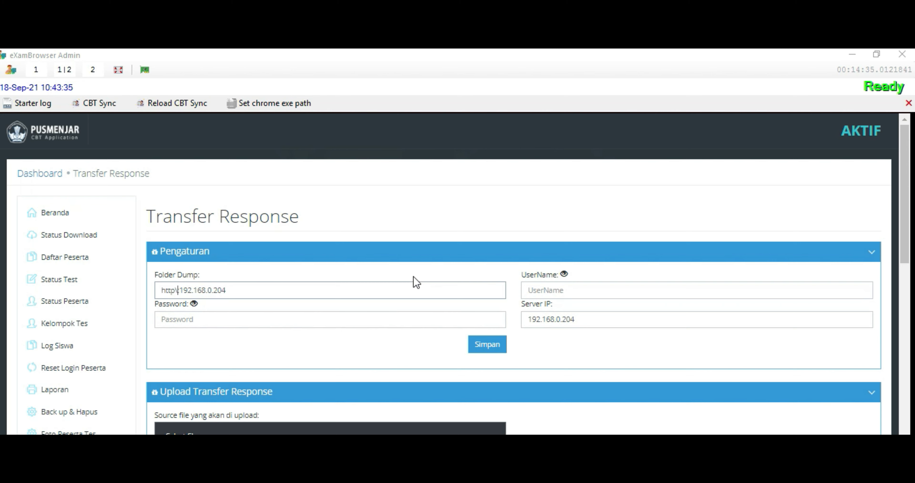
key(Delete)
key(BackSpace)
key(BackSpace)
text(\)
key(Right)
key(Right)
key(Right)
key(Right)
key(Right)
key(Right)
key(Right)
text(\TrasferResponse)
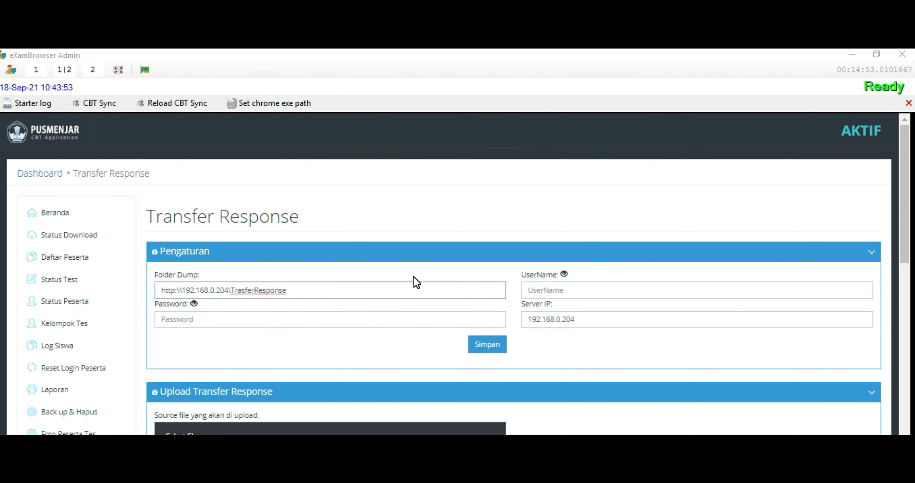
Enter and verify the dump share's username and password, then save; the save is rejected
click(536, 292)
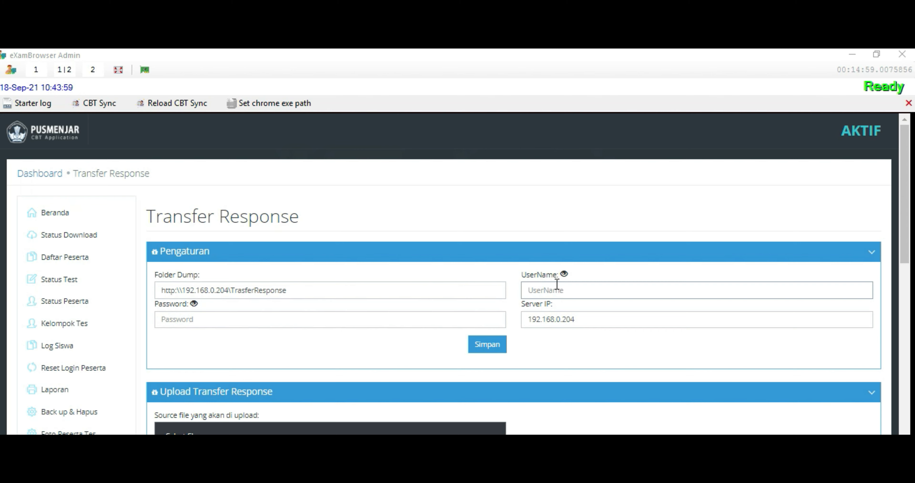
text(••••••••)
click(183, 319)
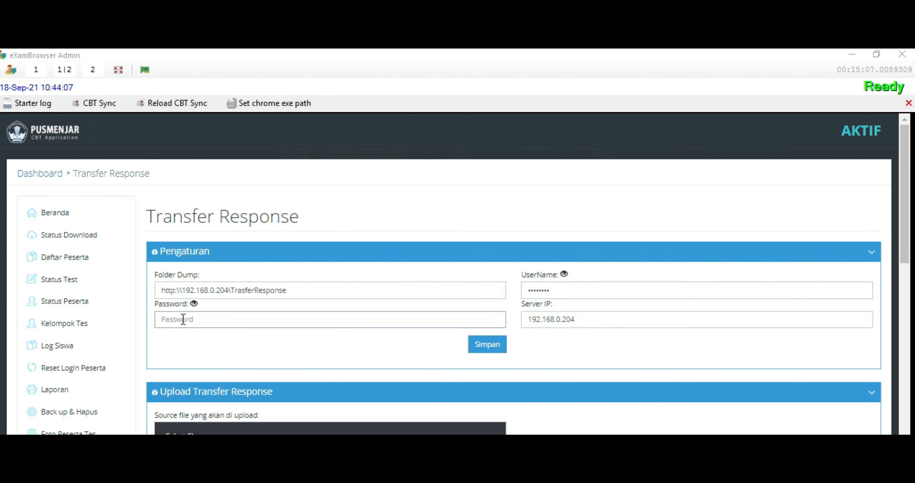
text(•••••••)
click(195, 304)
double_click(567, 274)
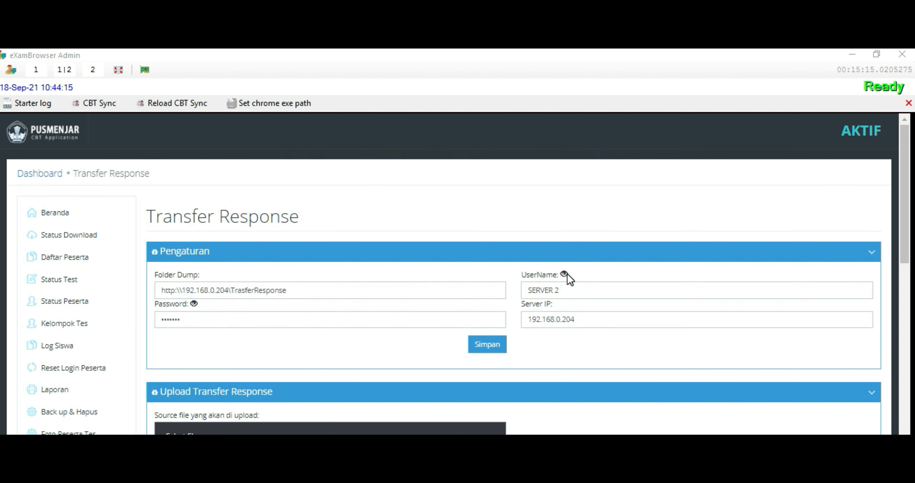
click(565, 274)
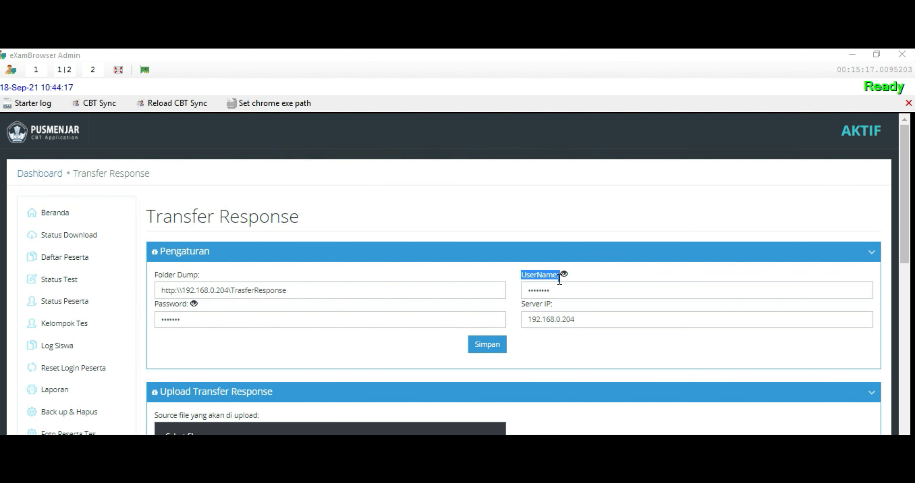
click(486, 345)
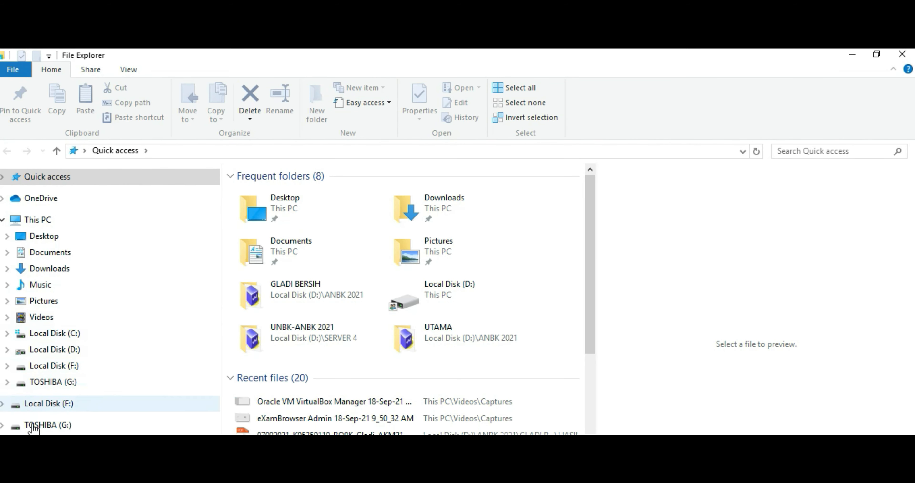
Open the Share dialog for the TransferResponse folder on TOSHIBA (G:)
click(48, 425)
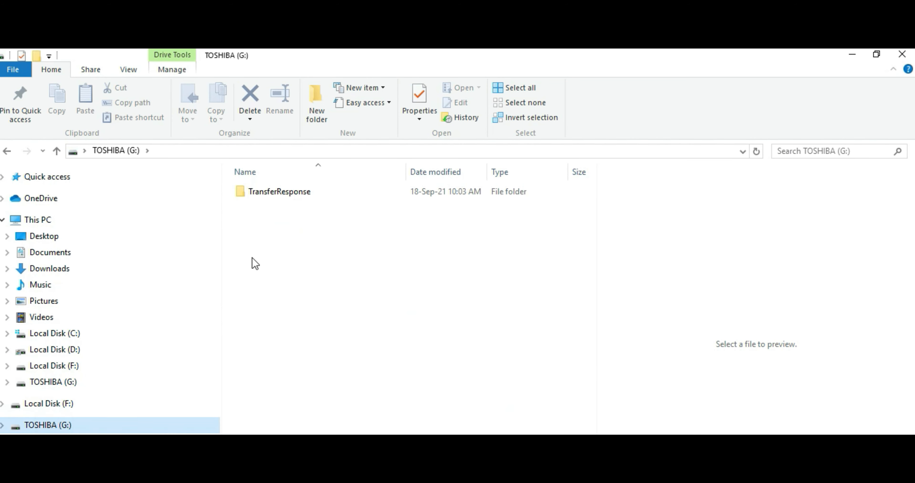
click(291, 187)
right_click(297, 190)
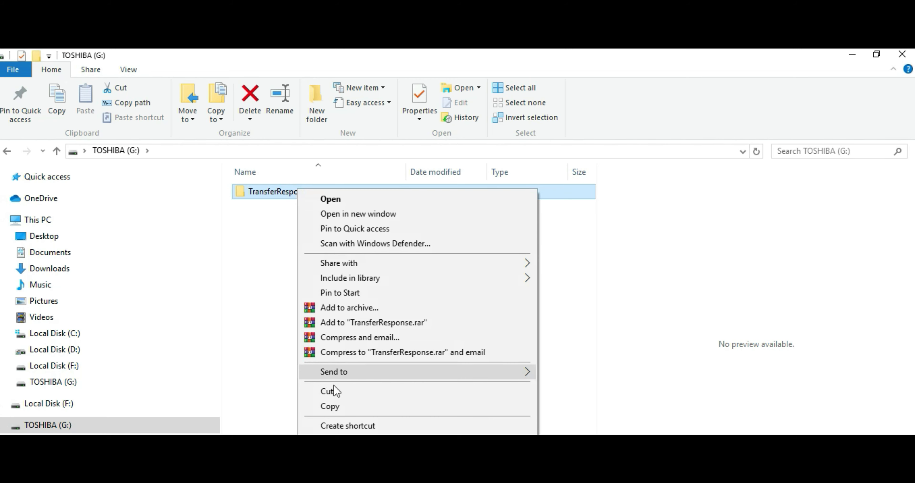
click(332, 474)
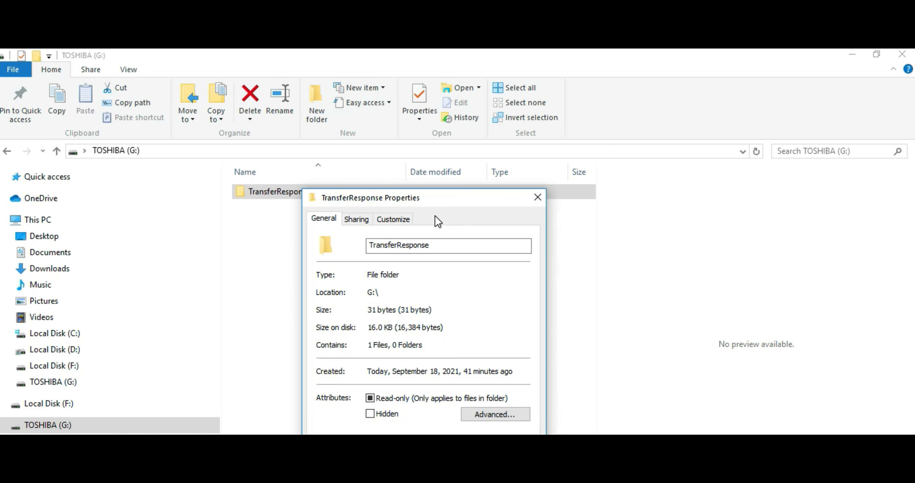
click(357, 219)
click(344, 310)
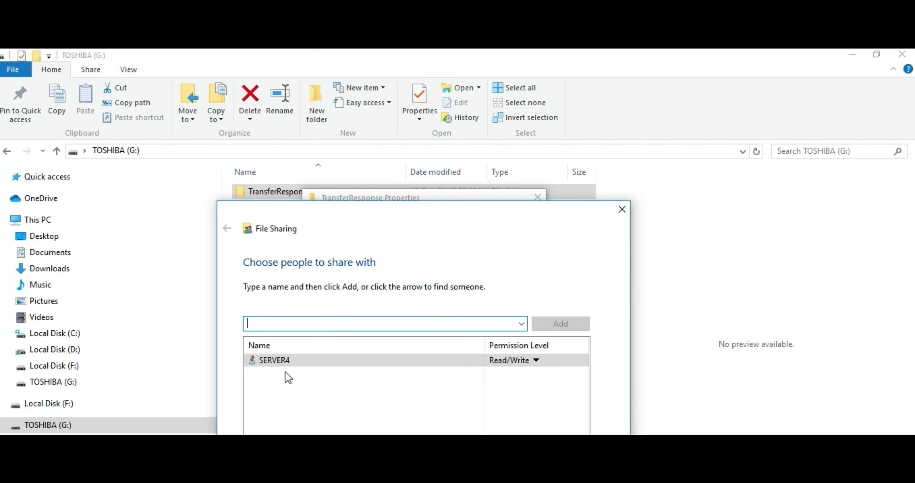
Add Everyone with Read/Write permission and confirm sharing as \\SERVER4\TransferResponse
click(521, 323)
click(270, 357)
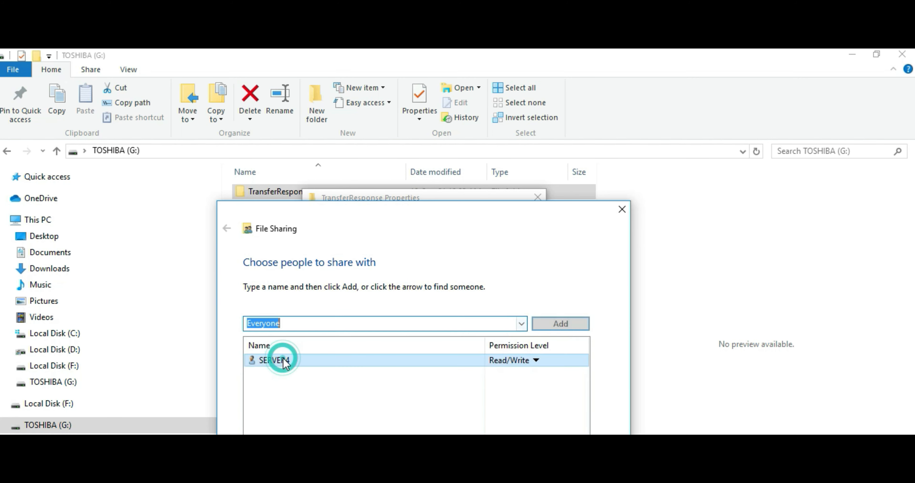
click(563, 323)
click(365, 356)
click(513, 358)
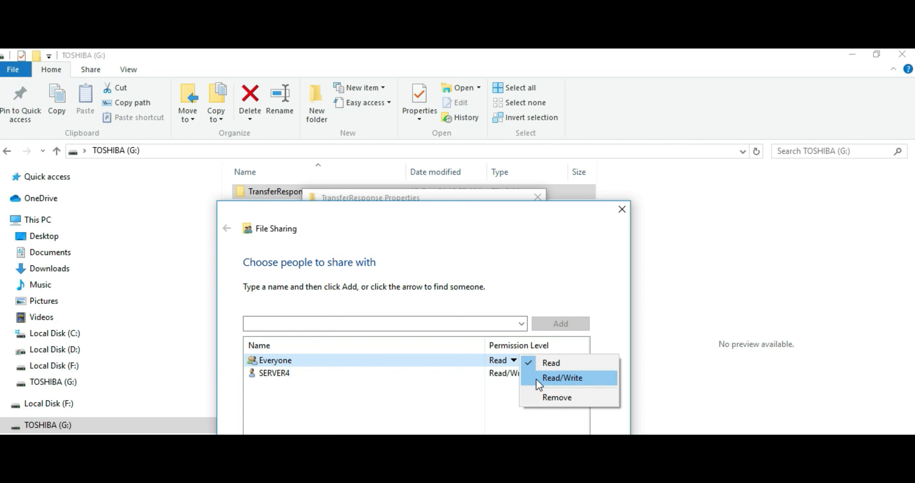
click(555, 377)
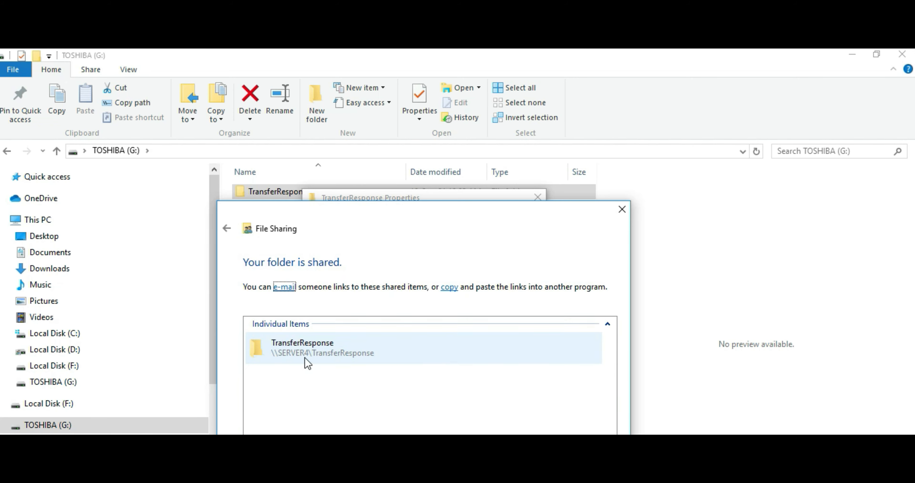
click(395, 350)
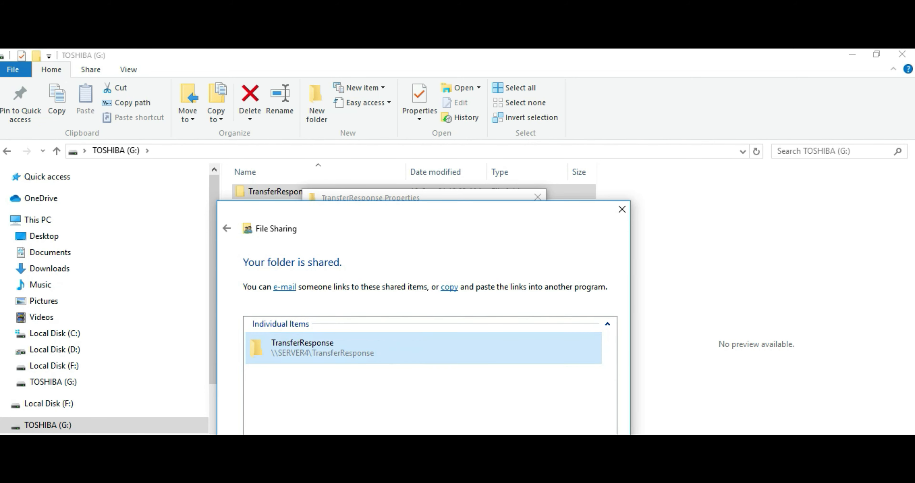
key(Return)
Close the folder properties and correct the last character of the dump share's username
key(Escape)
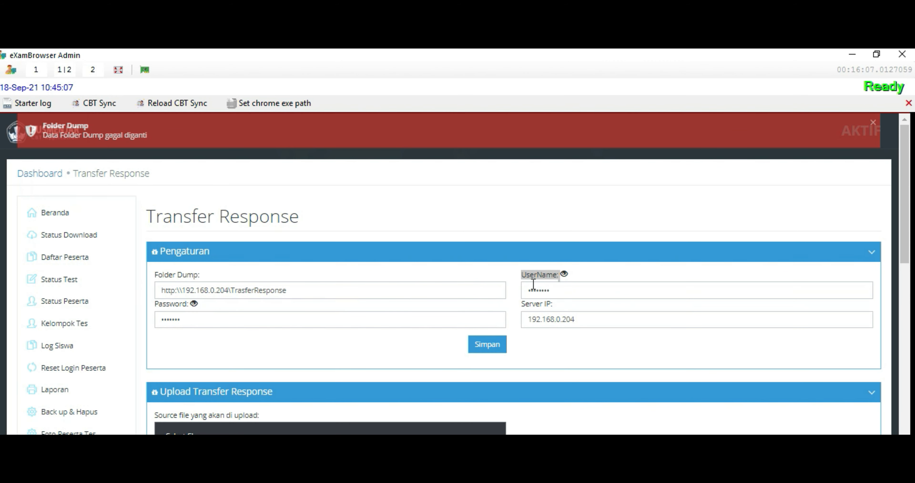
click(564, 274)
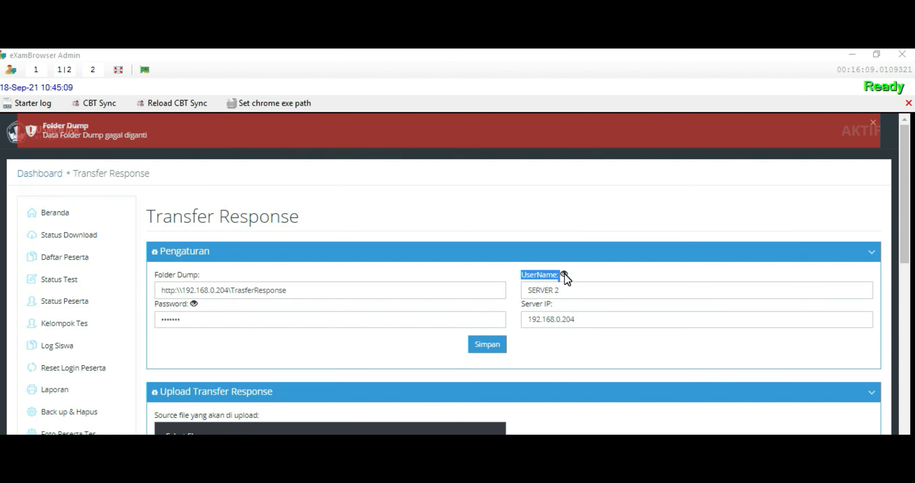
click(565, 273)
click(560, 289)
key(BackSpace)
text(n)
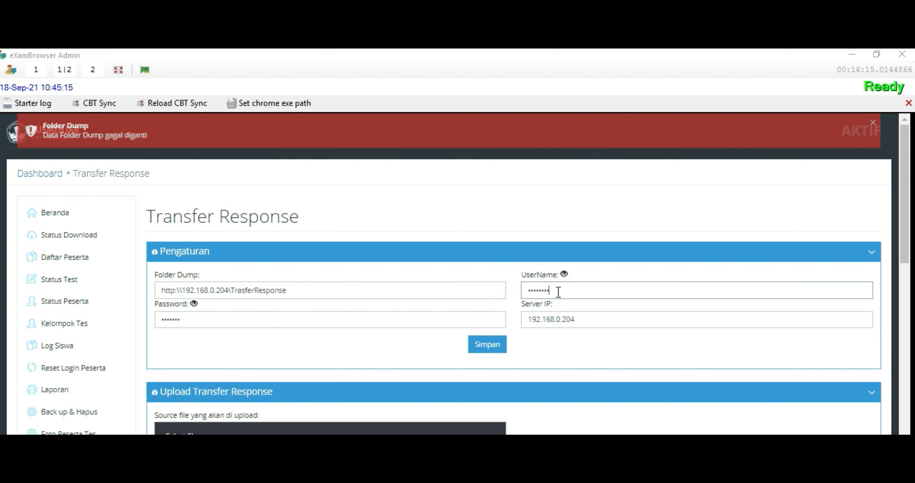
click(563, 274)
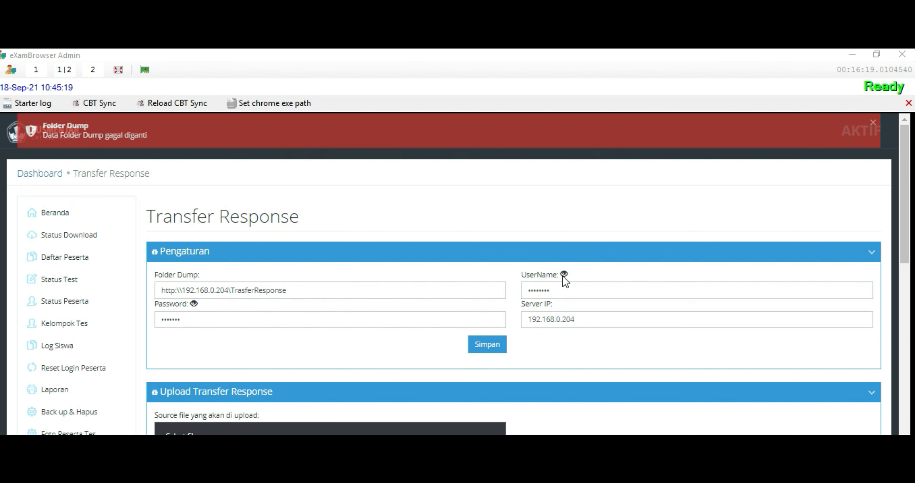
Replace the username with the folder's sharing account name and verify it
drag(560, 294, 456, 280)
key(BackSpace)
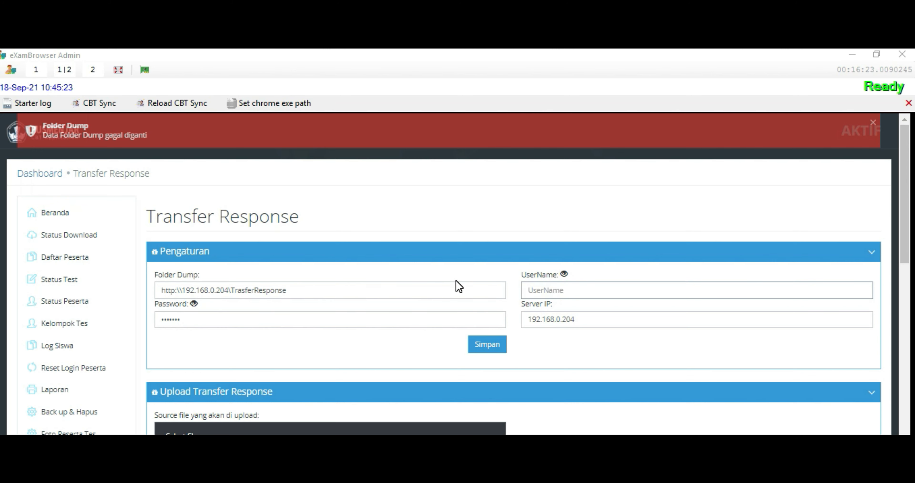
text(•••••••)
click(564, 274)
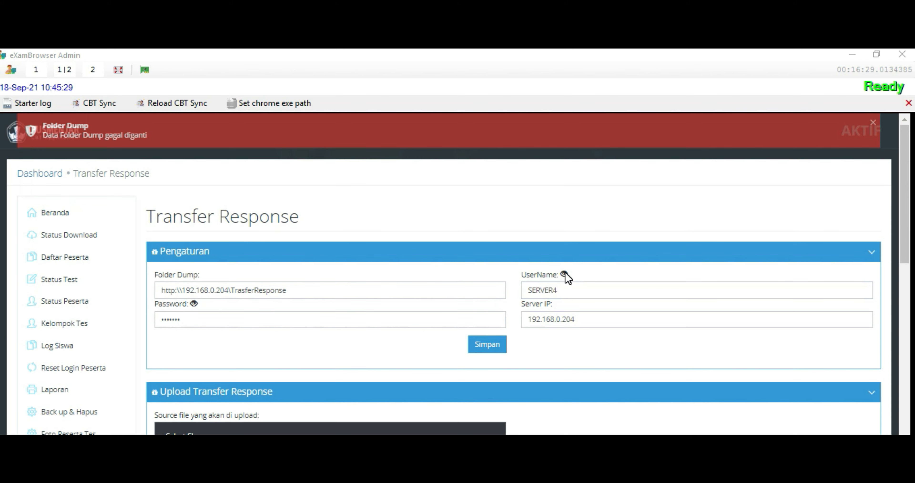
click(564, 274)
Replace the password with the sharing account's password and save again, which still fails
drag(195, 320, 105, 318)
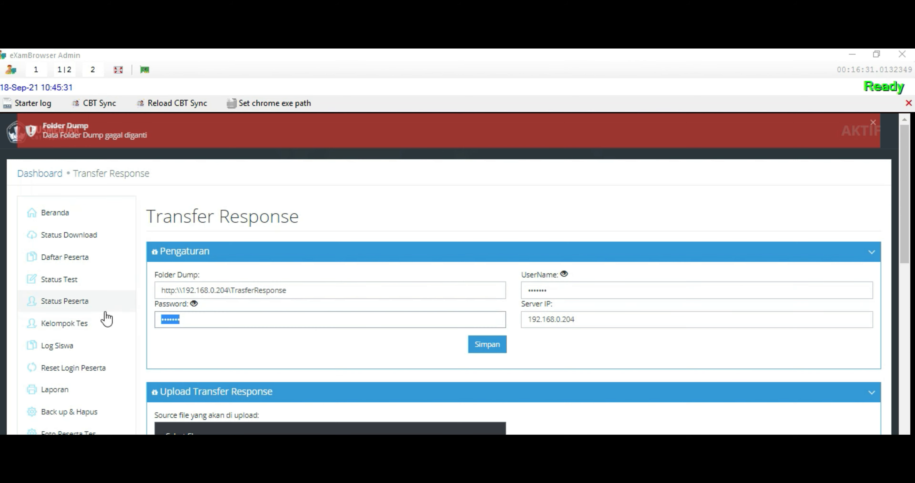
key(BackSpace)
text(123456)
click(194, 304)
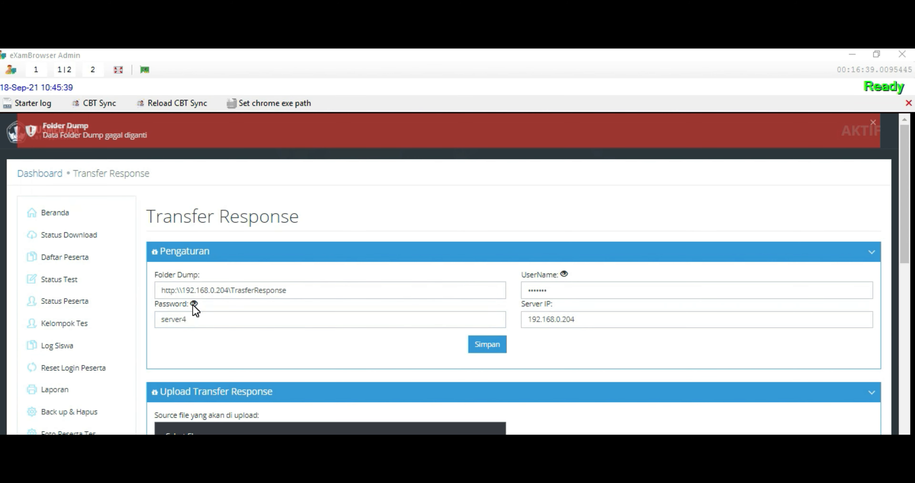
click(193, 304)
click(492, 352)
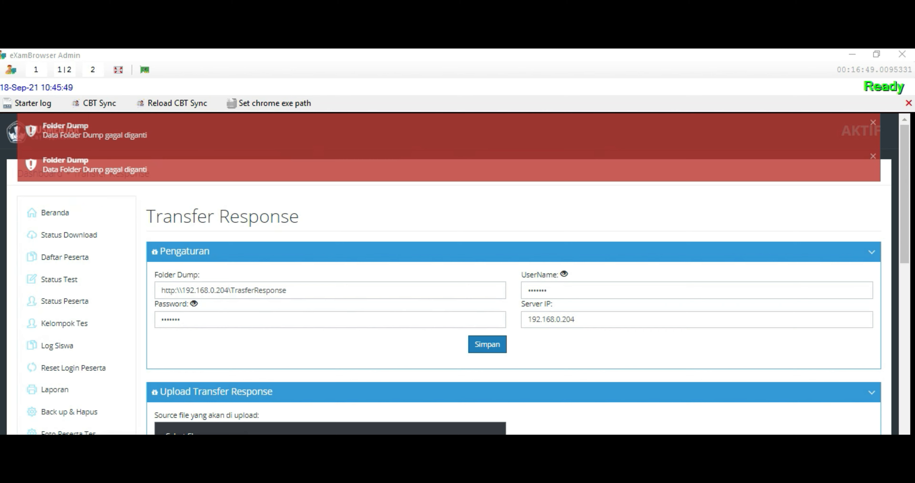
click(792, 480)
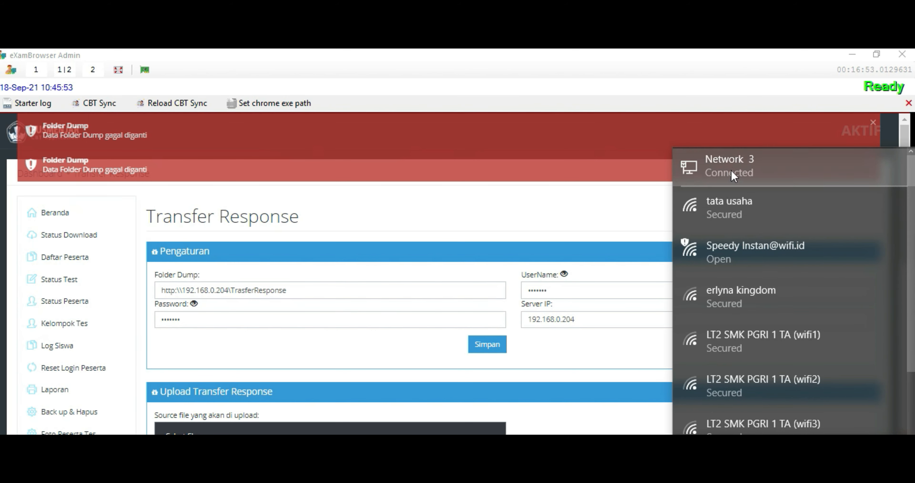
Open the Ethernet 2 adapter's properties and its Internet Protocol Version 4 settings
click(729, 166)
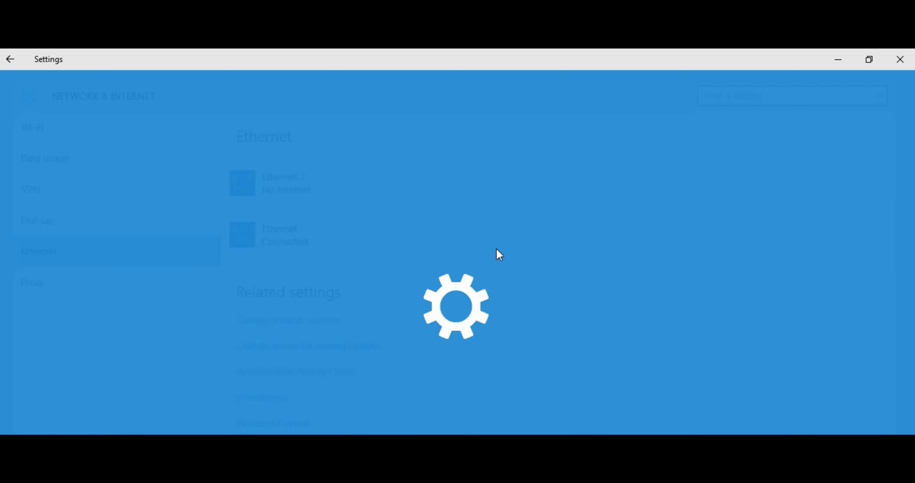
click(262, 322)
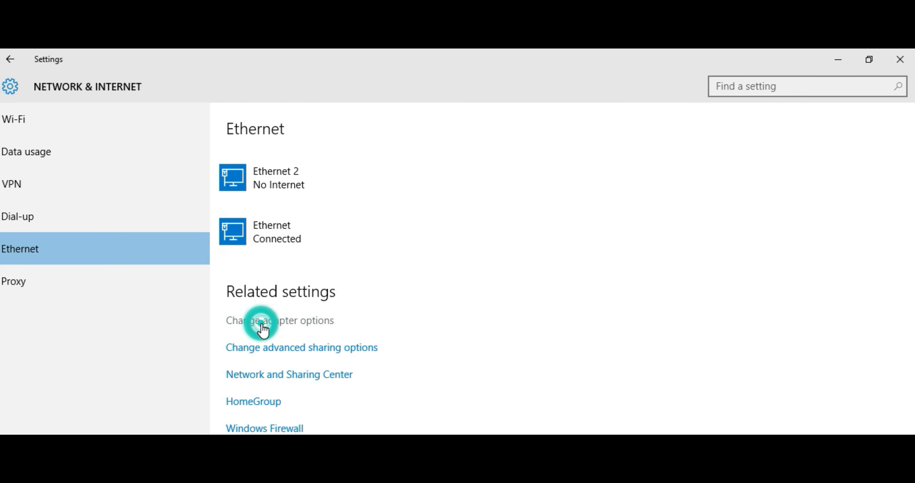
click(54, 164)
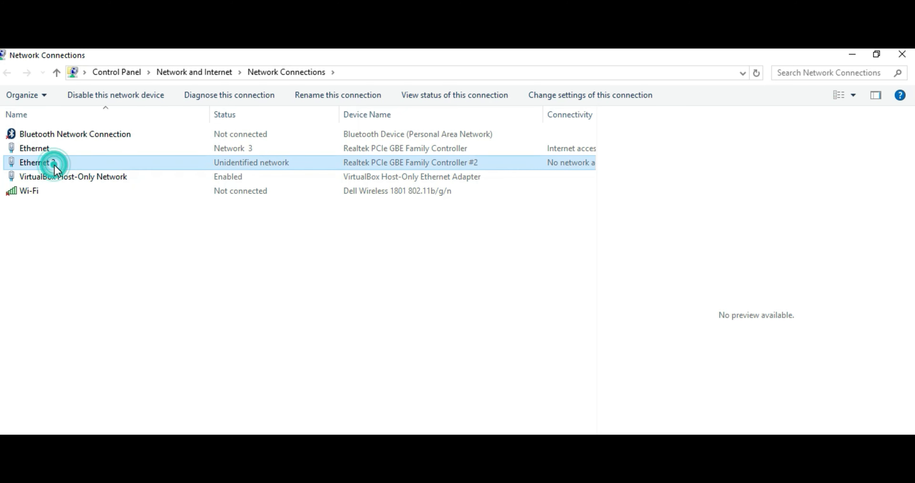
right_click(55, 166)
click(87, 291)
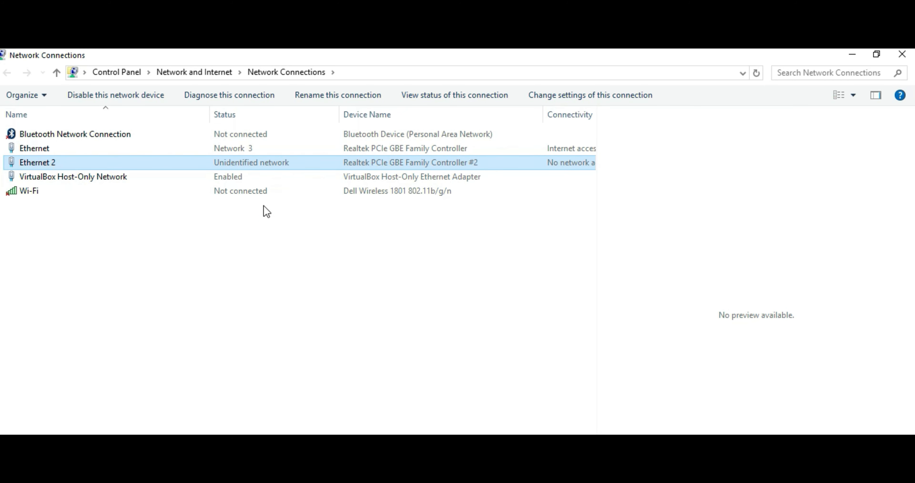
click(135, 271)
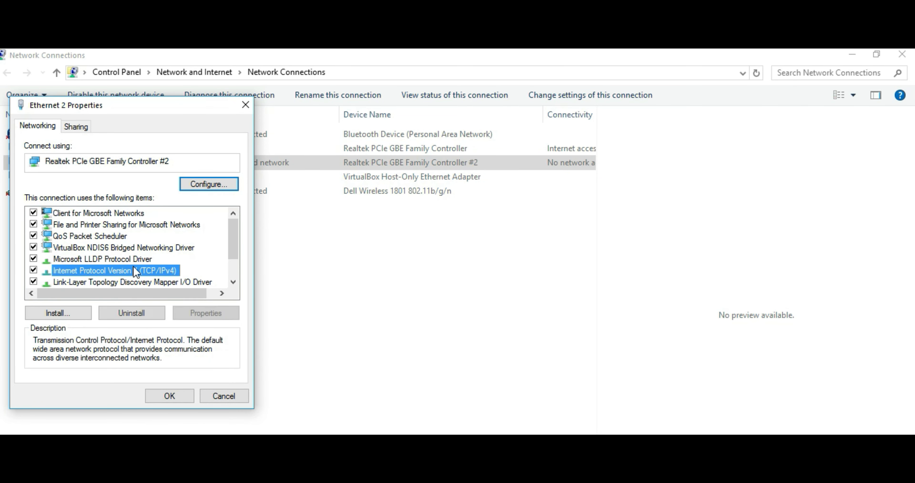
click(201, 318)
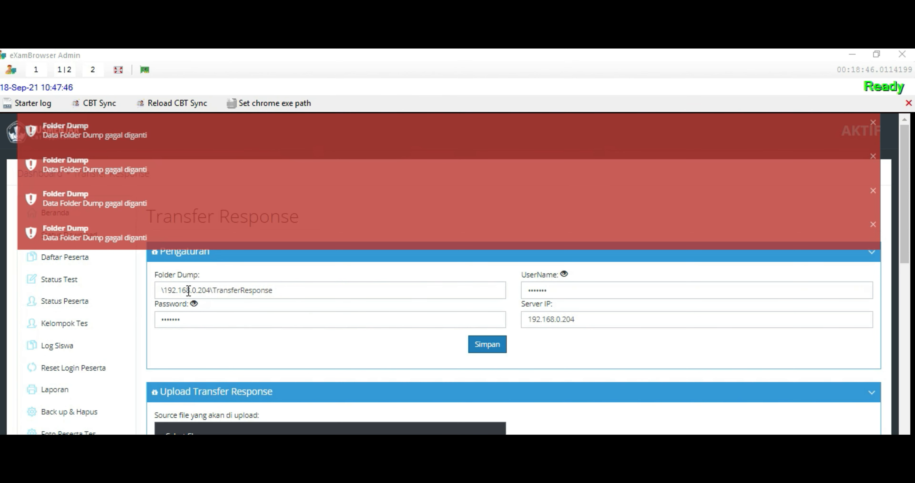
Make the Folder Dump path \\192.168.0.204\TransferResponse, save it, and open Daftar Peserta
click(211, 290)
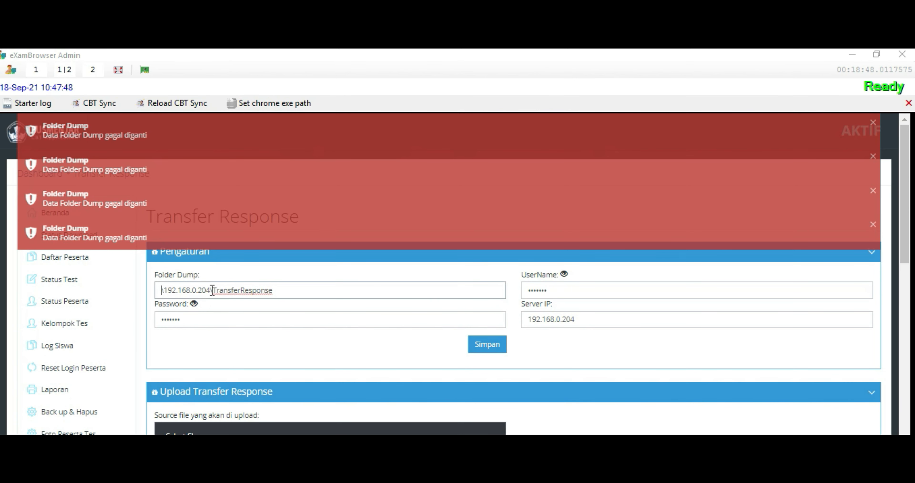
text(\)
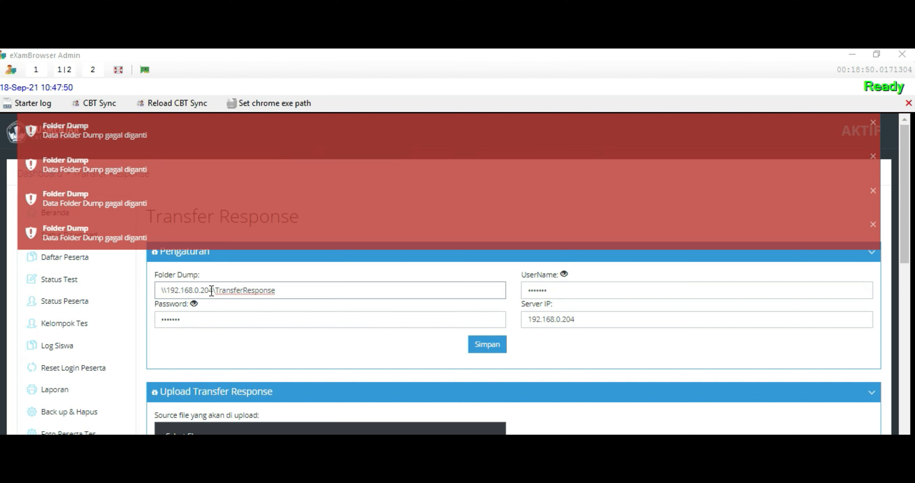
click(485, 344)
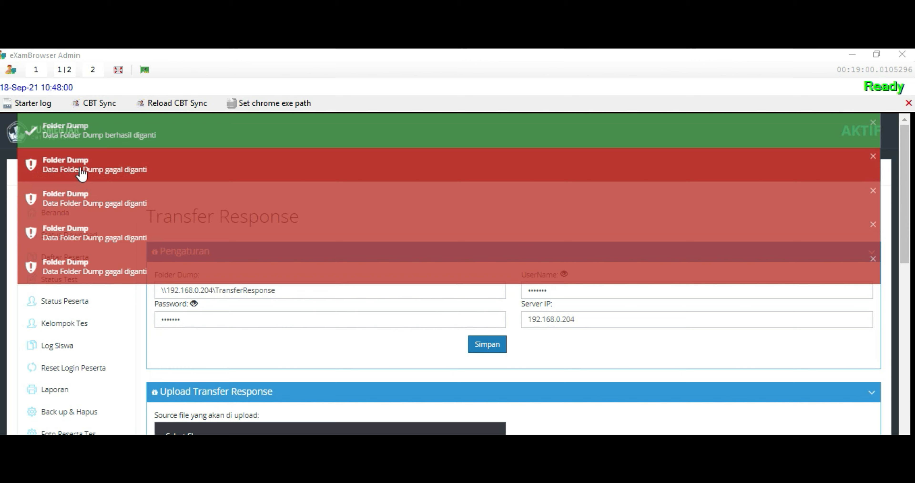
click(200, 138)
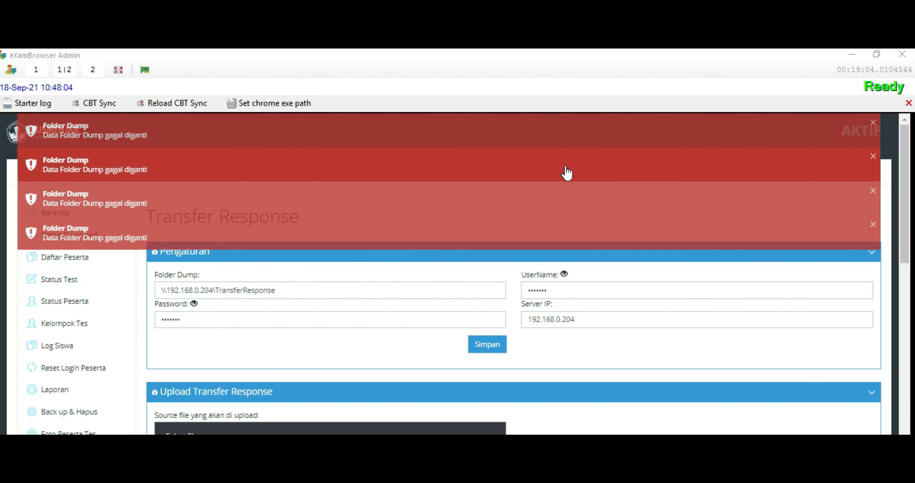
click(86, 262)
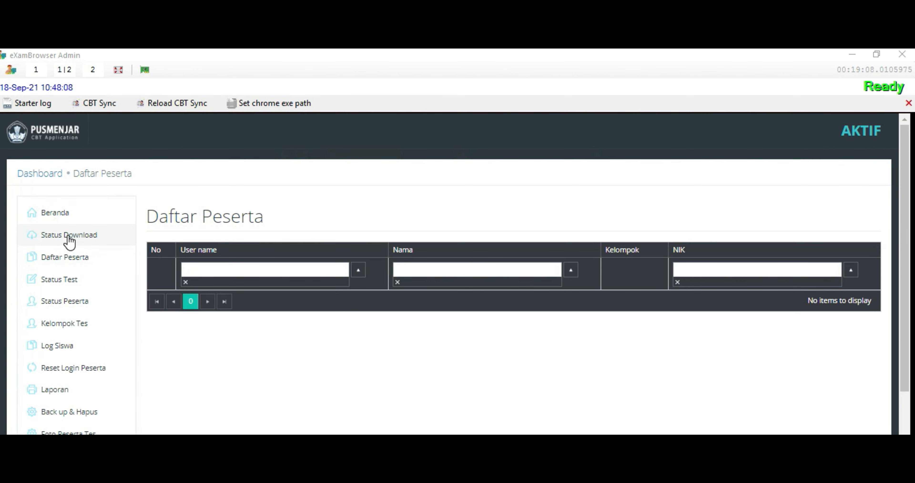
Refresh Status Download to confirm no data sets are downloaded, then go to Sync
click(81, 236)
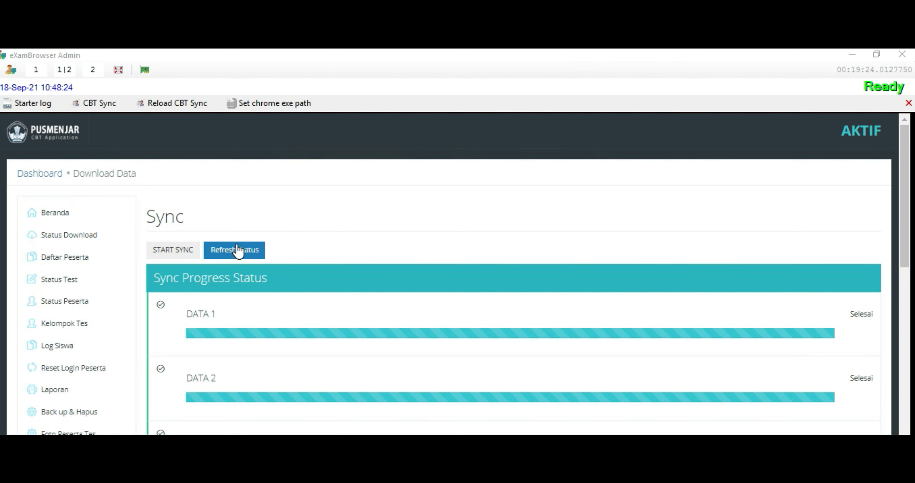
click(235, 251)
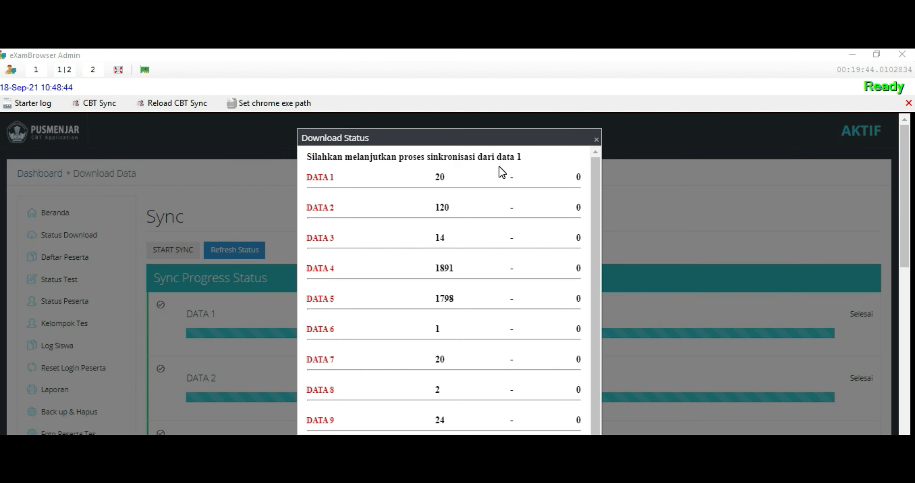
scroll(460, 331, down, 4)
scroll(478, 287, up, 4)
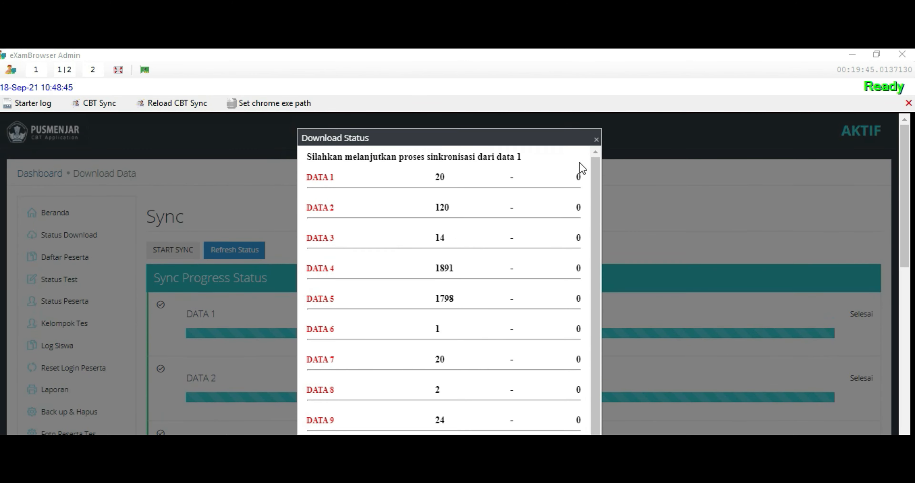
click(597, 139)
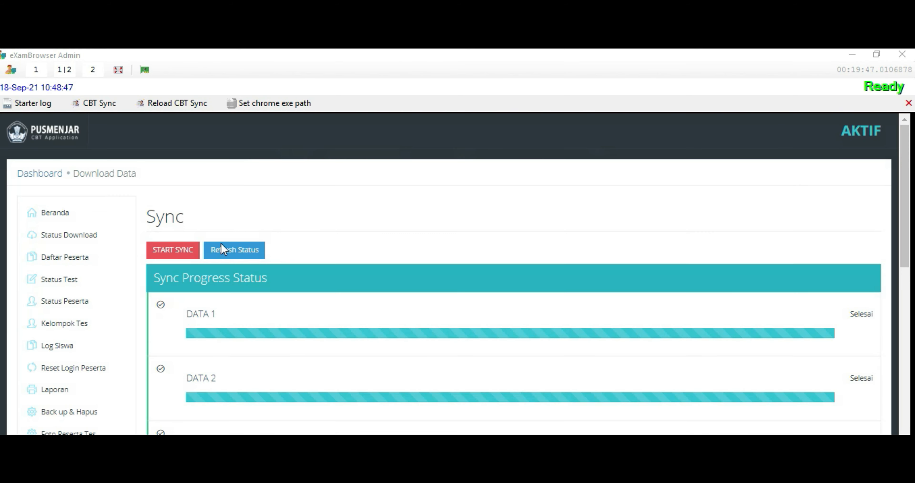
click(163, 255)
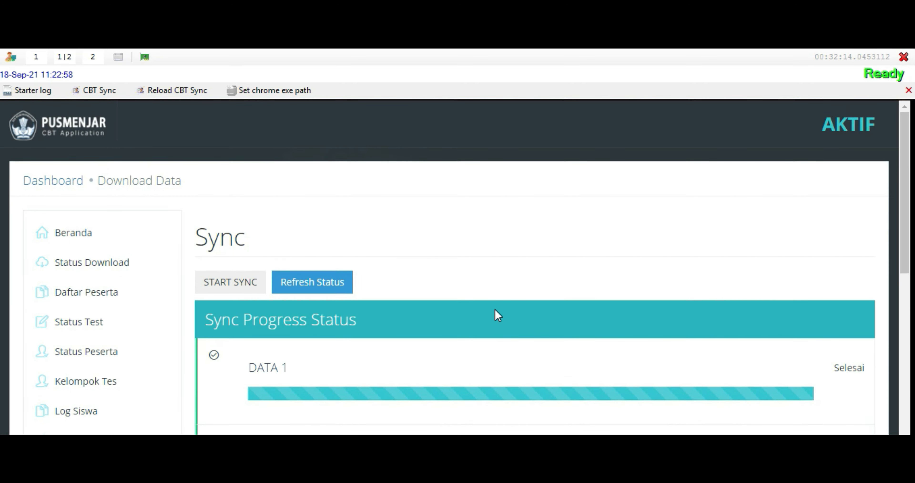
After syncing, refresh the download status to confirm DATA 1–9 are fully downloaded
scroll(496, 309, down, 10)
scroll(497, 315, down, 5)
scroll(513, 301, up, 15)
click(314, 288)
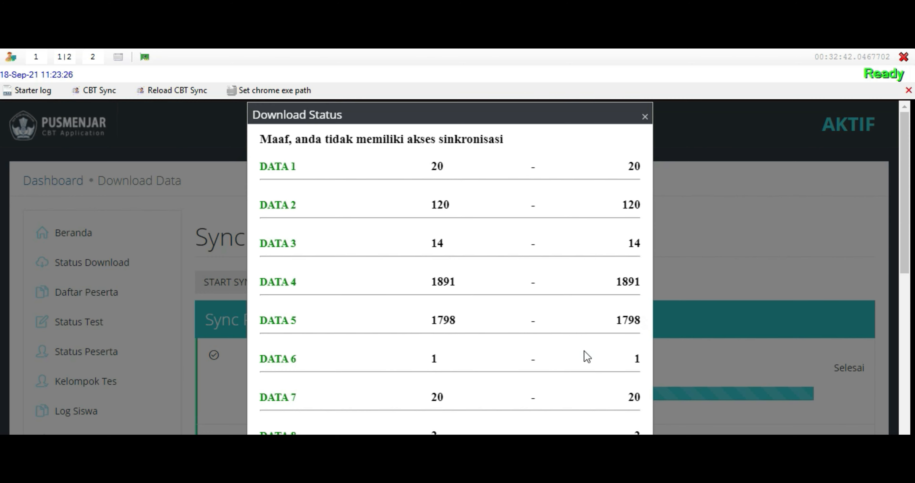
scroll(599, 422, down, 3)
scroll(598, 422, up, 3)
click(643, 117)
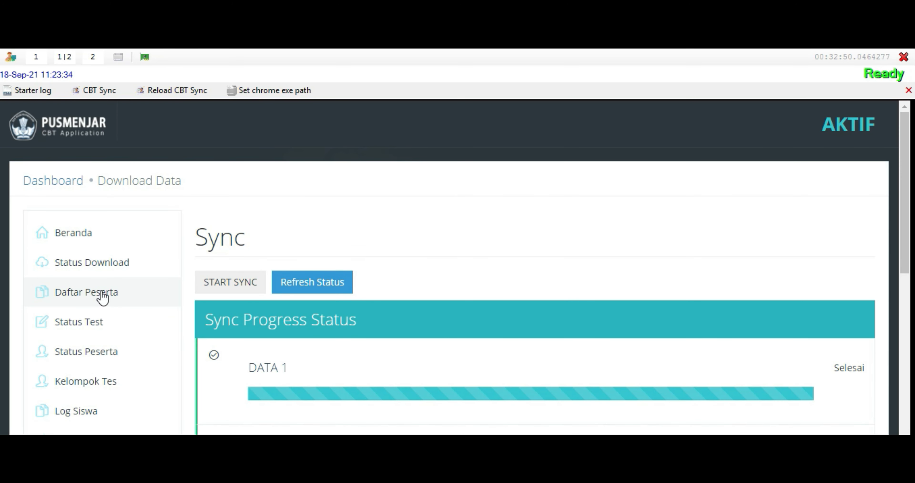
Open Daftar Peserta and scroll through the synced participants, rows 237640–237659
click(102, 295)
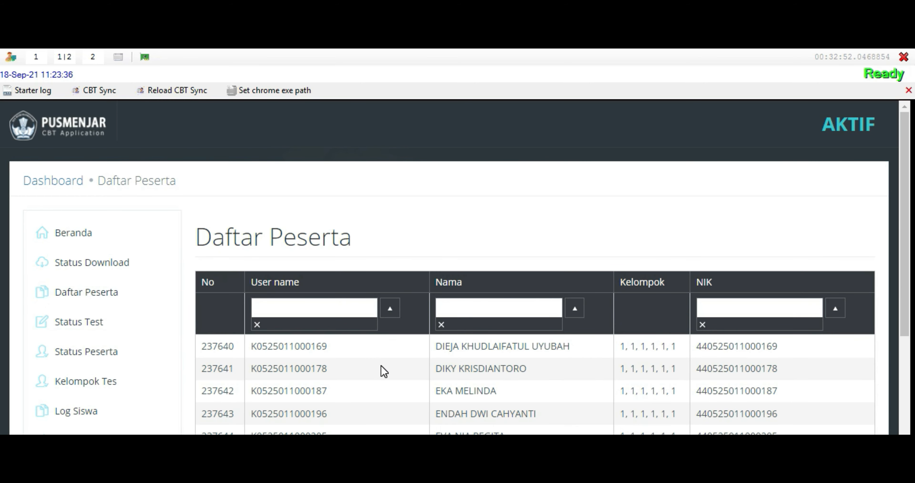
scroll(387, 362, down, 8)
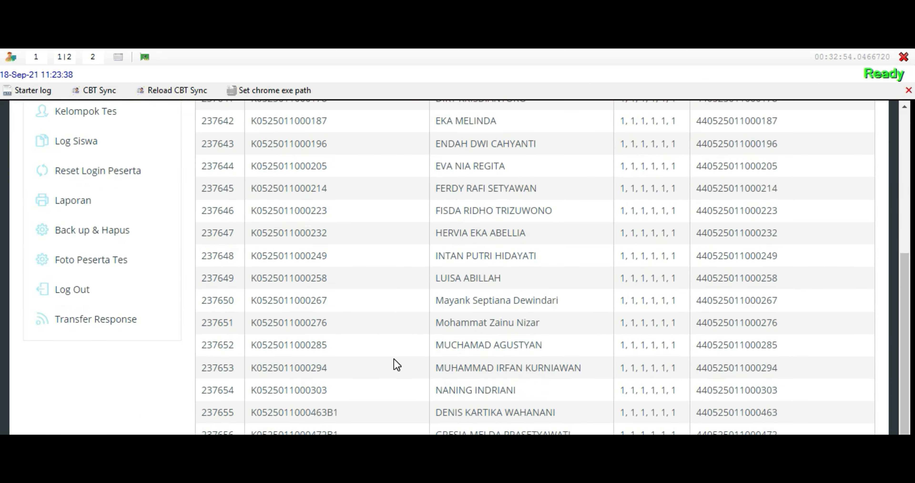
scroll(394, 358, up, 5)
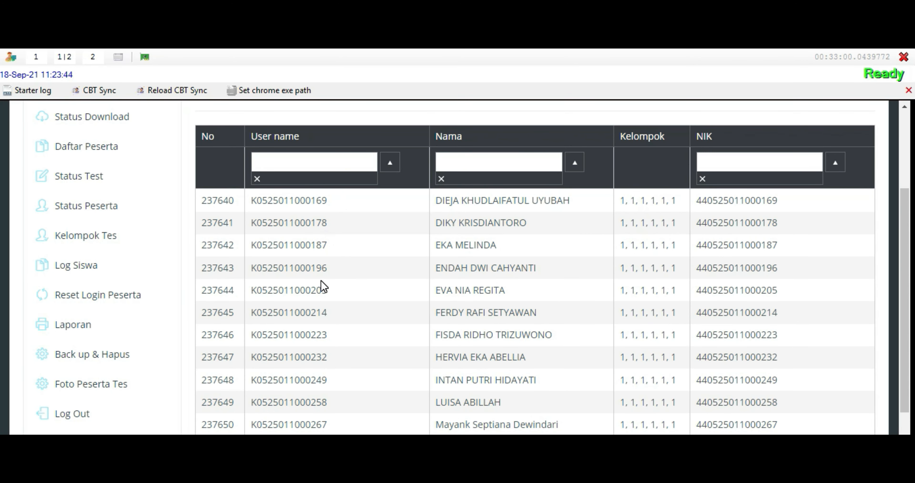
scroll(321, 283, down, 2)
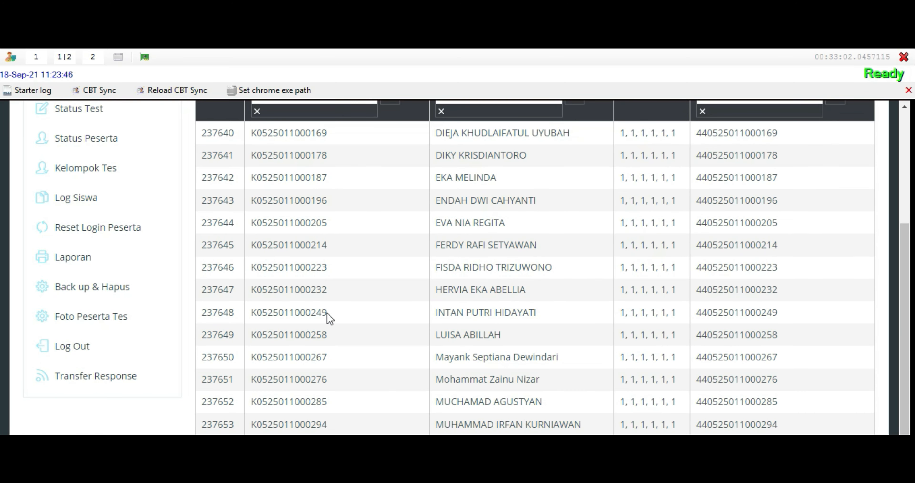
scroll(322, 346, down, 2)
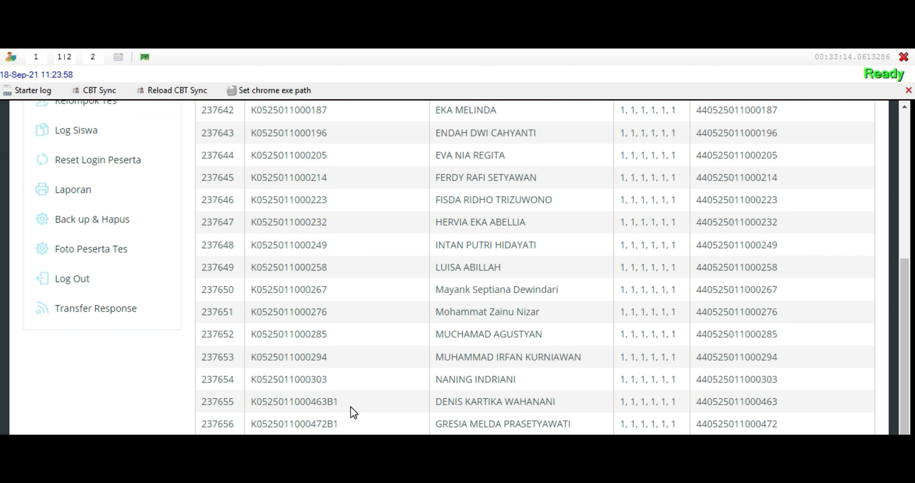
scroll(383, 406, down, 3)
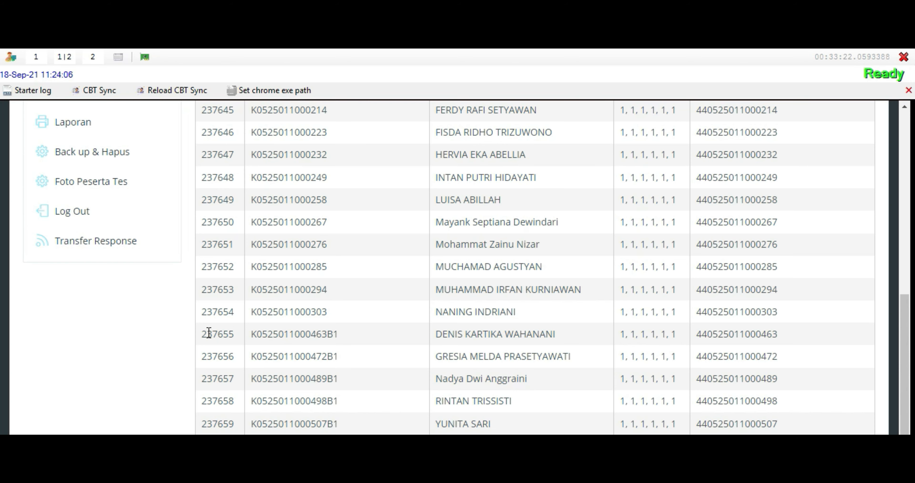
drag(200, 334, 790, 432)
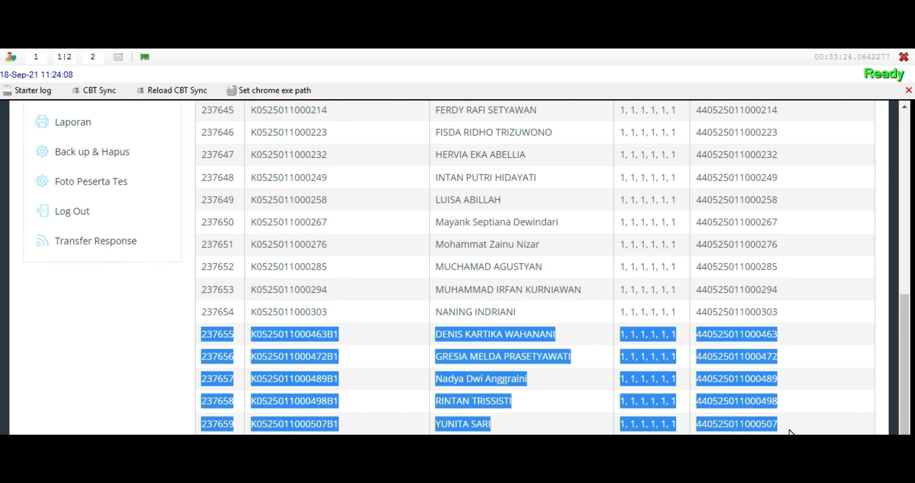
click(842, 335)
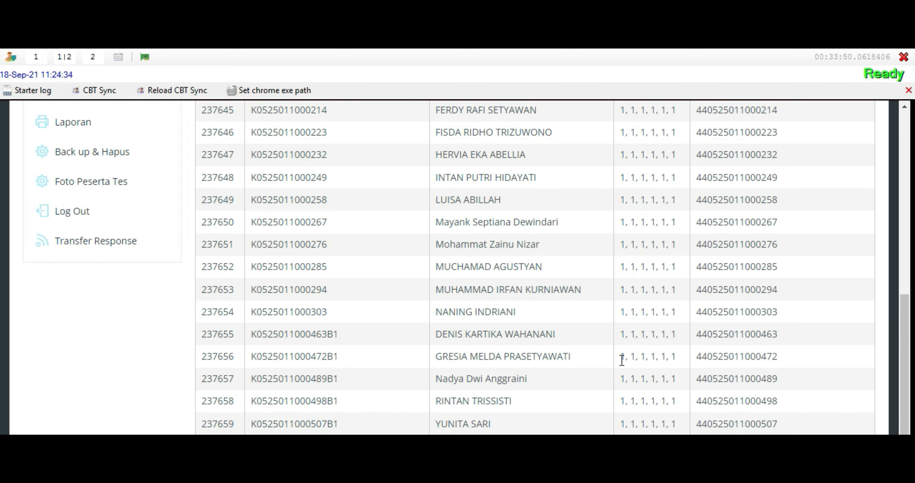
scroll(319, 349, up, 6)
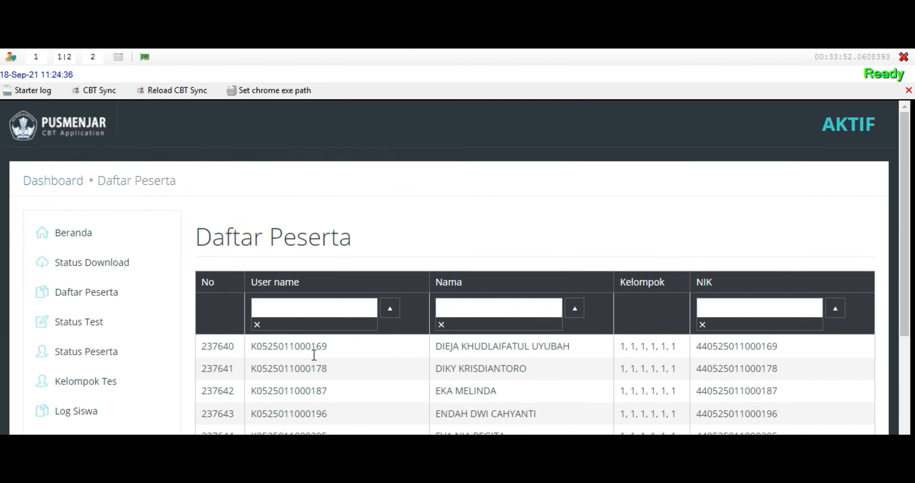
scroll(319, 350, down, 6)
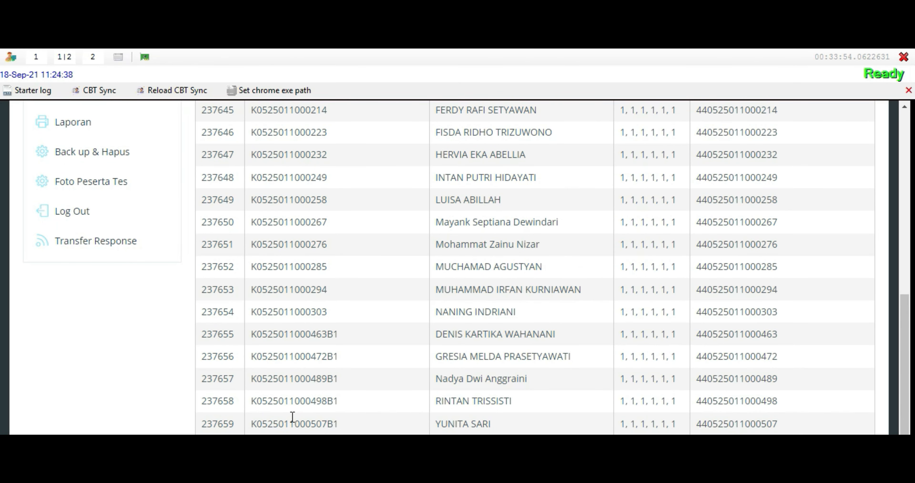
scroll(311, 379, up, 6)
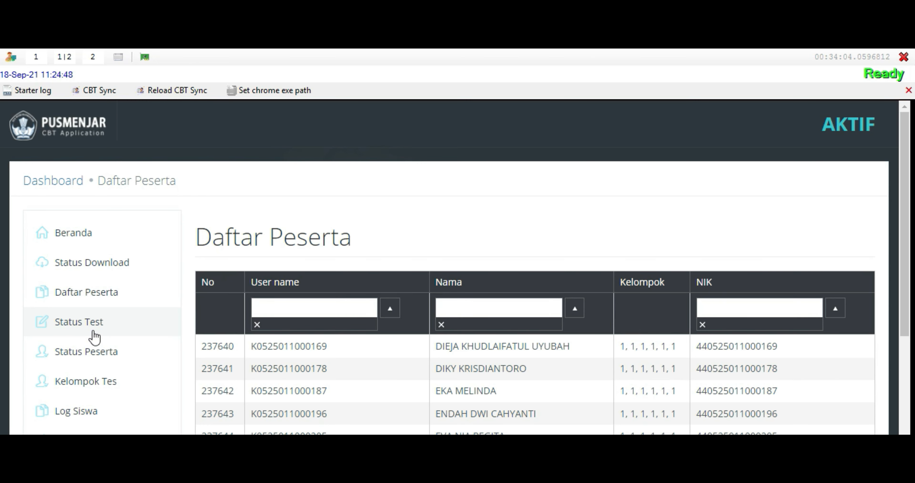
Open Status Test and review the Daftar Tes options without choosing one
click(94, 337)
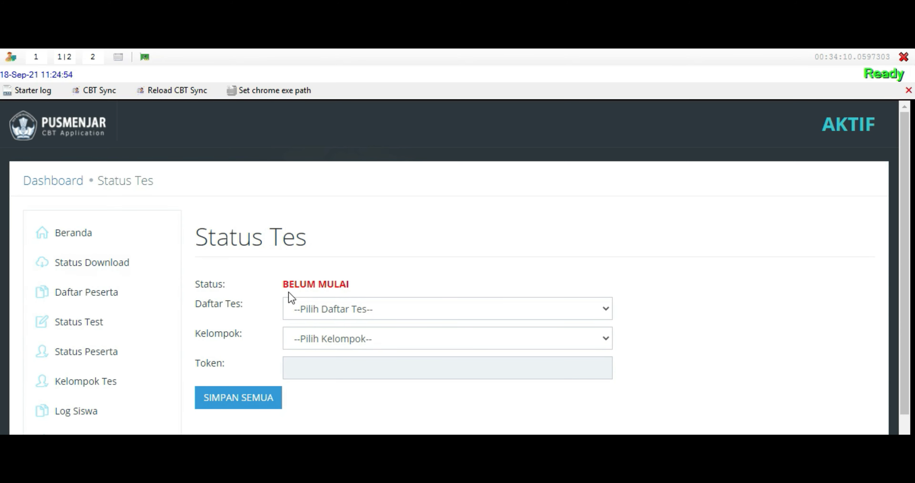
click(358, 310)
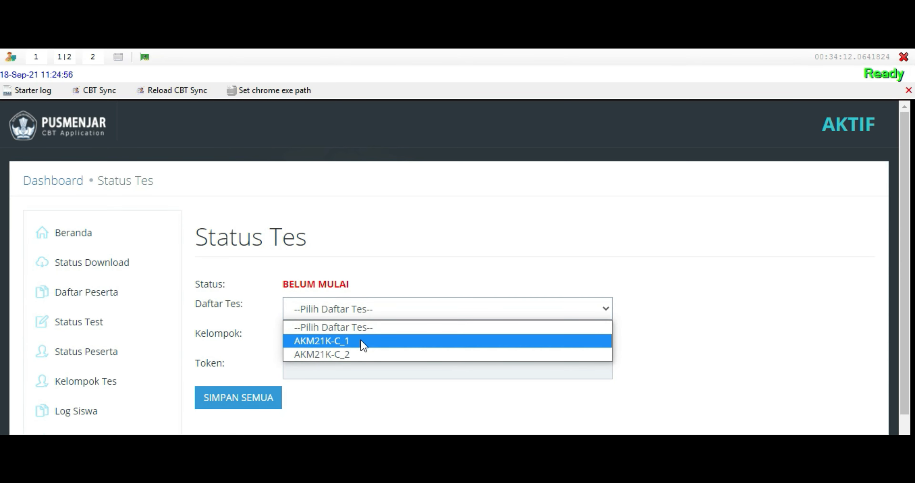
click(705, 265)
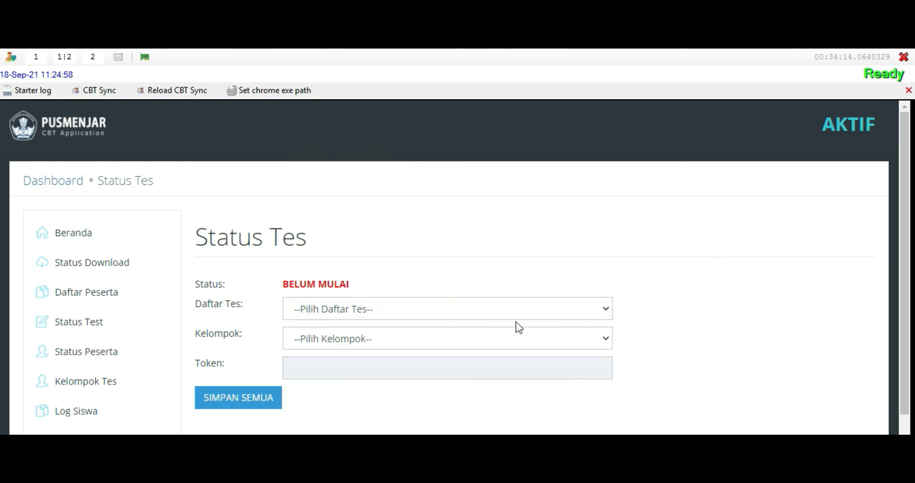
Check the Kelompok group options, then log out and exit the CBT Sync session
click(358, 338)
click(706, 292)
scroll(87, 426, down, 4)
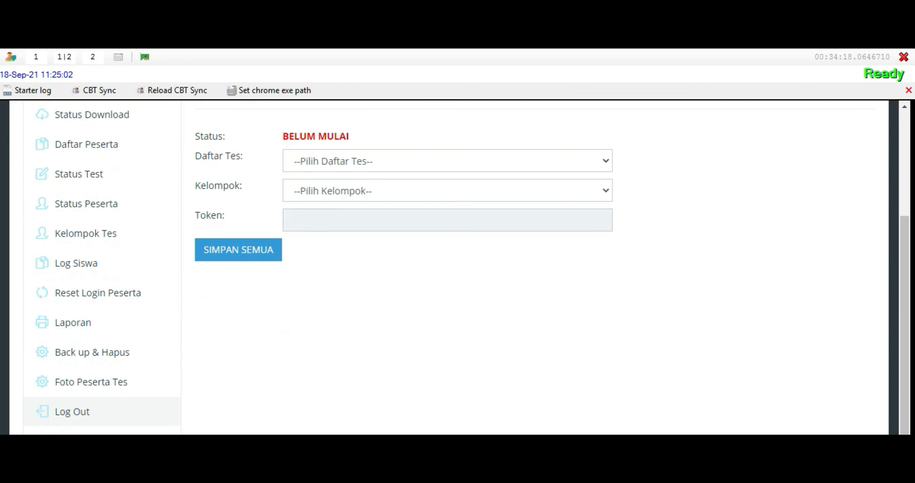
click(72, 414)
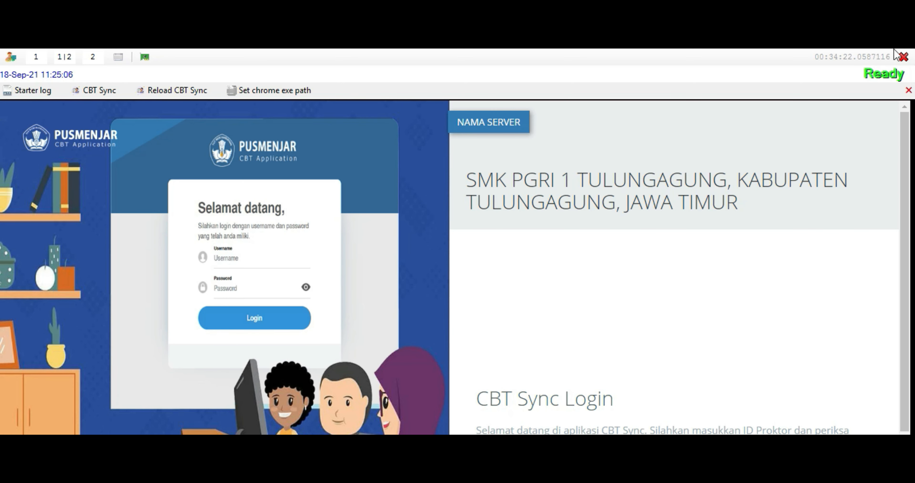
click(904, 56)
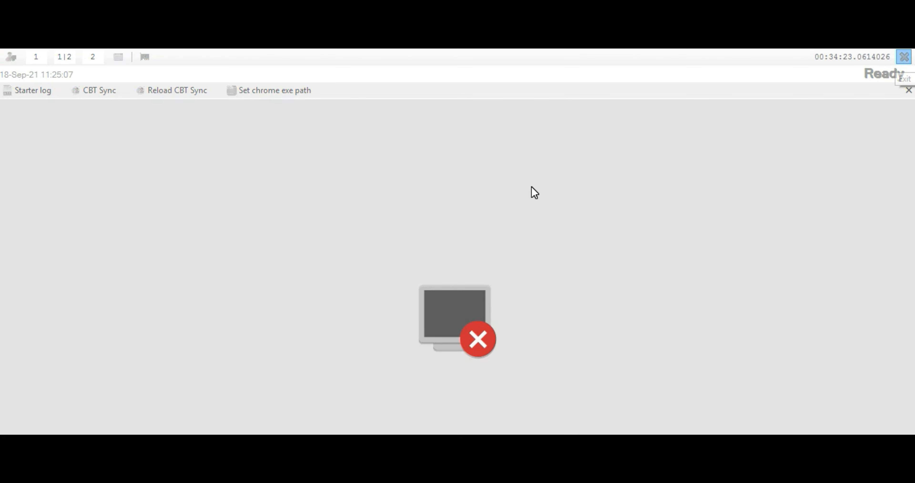